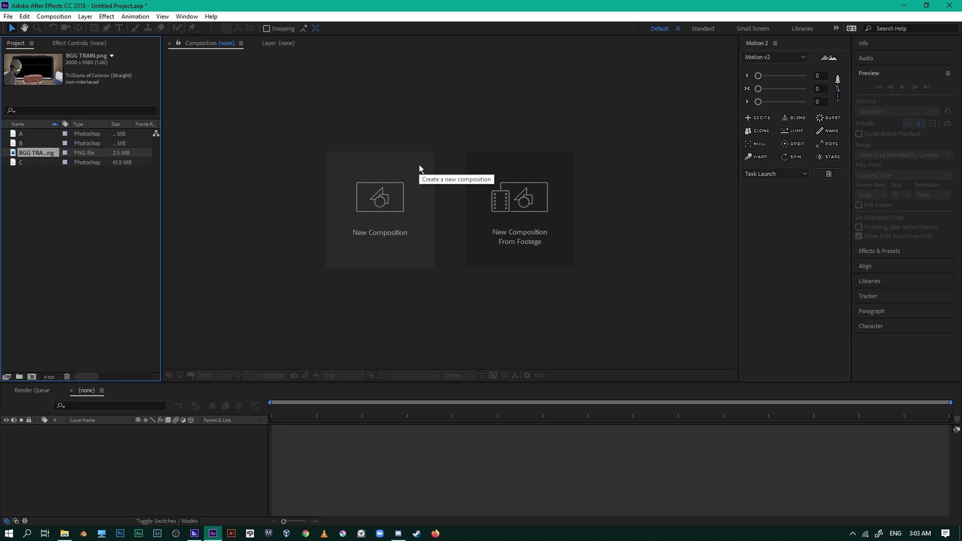
Step: Create a new composition with the offered settings and place footage B centred in the frame
click(365, 229)
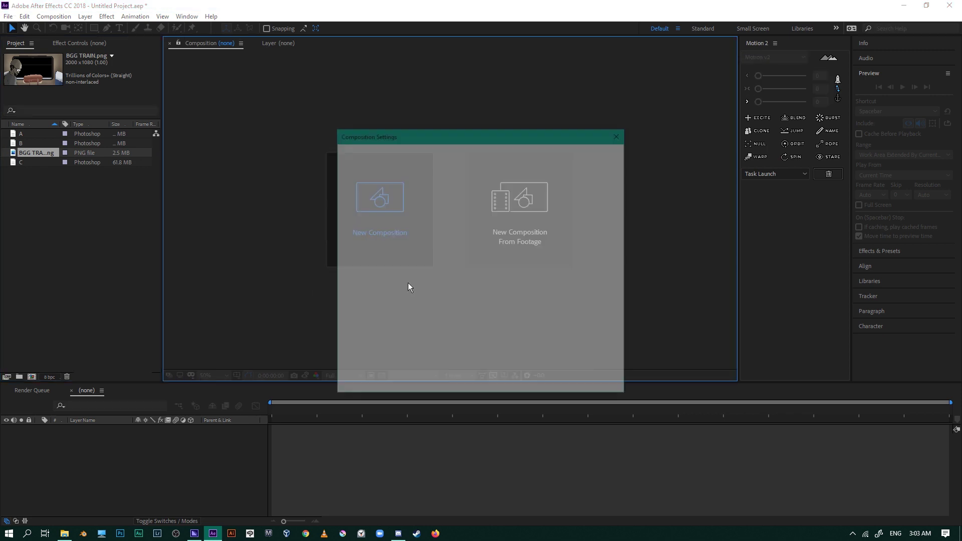
click(532, 384)
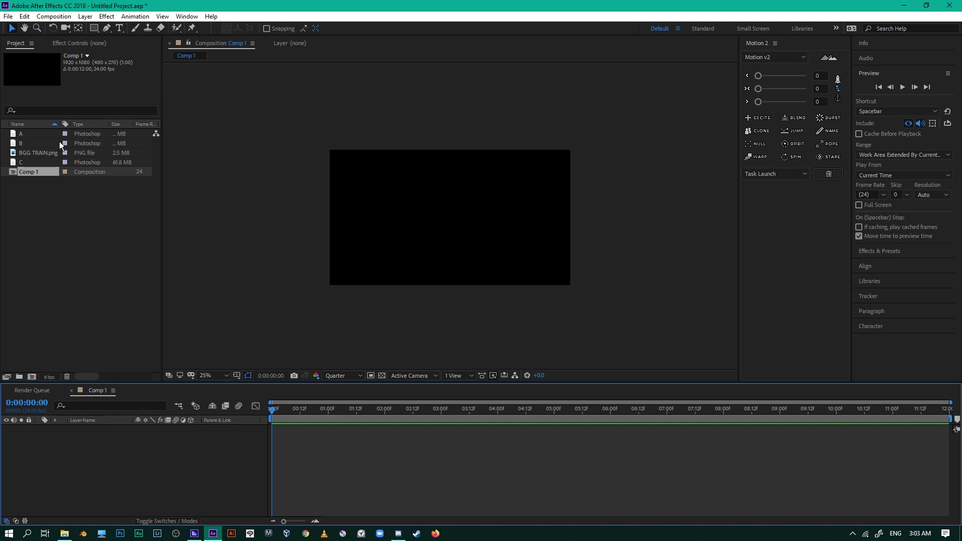
drag(29, 138, 384, 220)
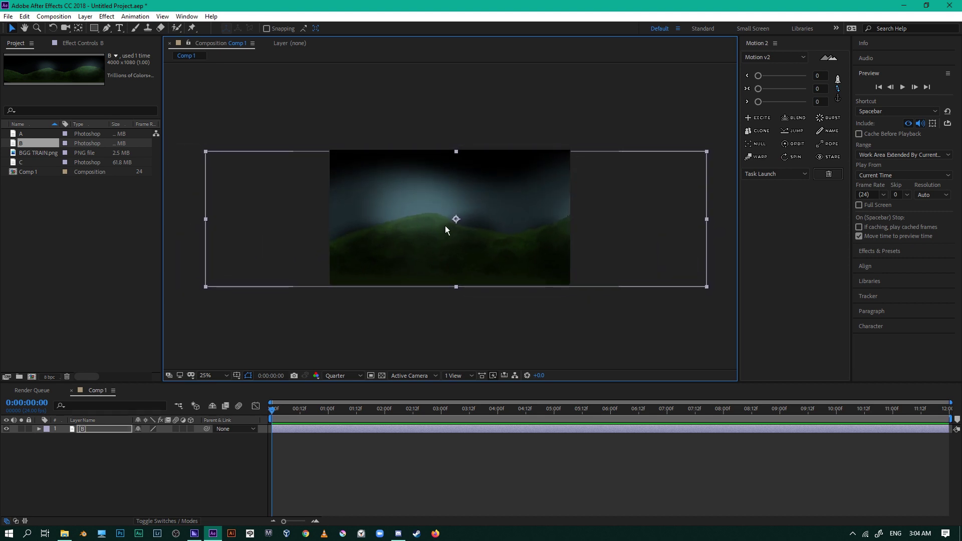
drag(455, 217, 449, 216)
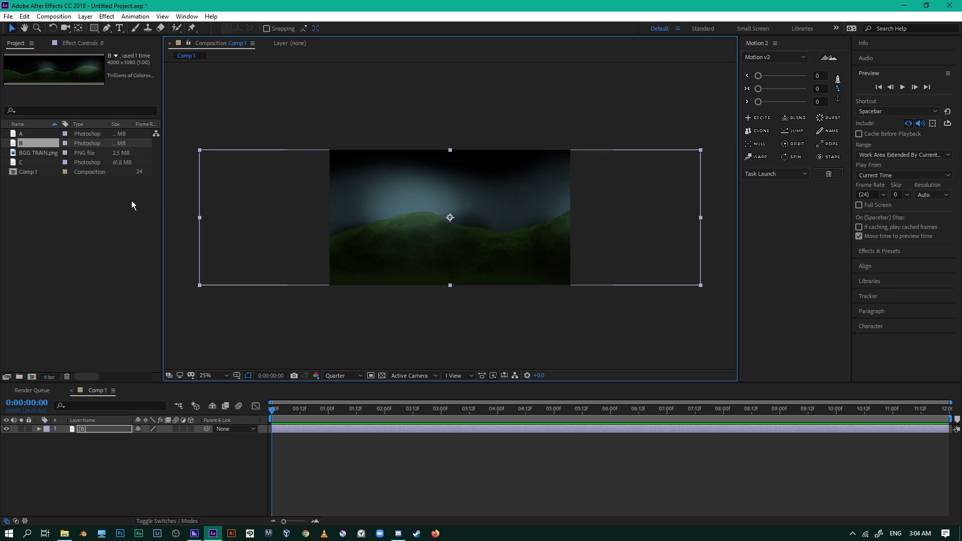
Step: Add the sky footage A to the composition and order it beneath layer B
click(166, 195)
drag(23, 133, 364, 213)
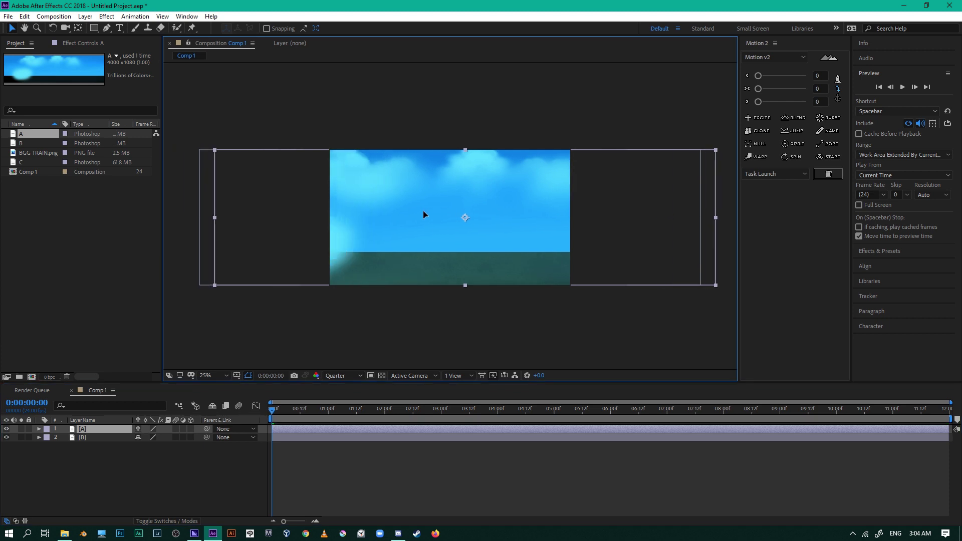
drag(93, 431, 95, 450)
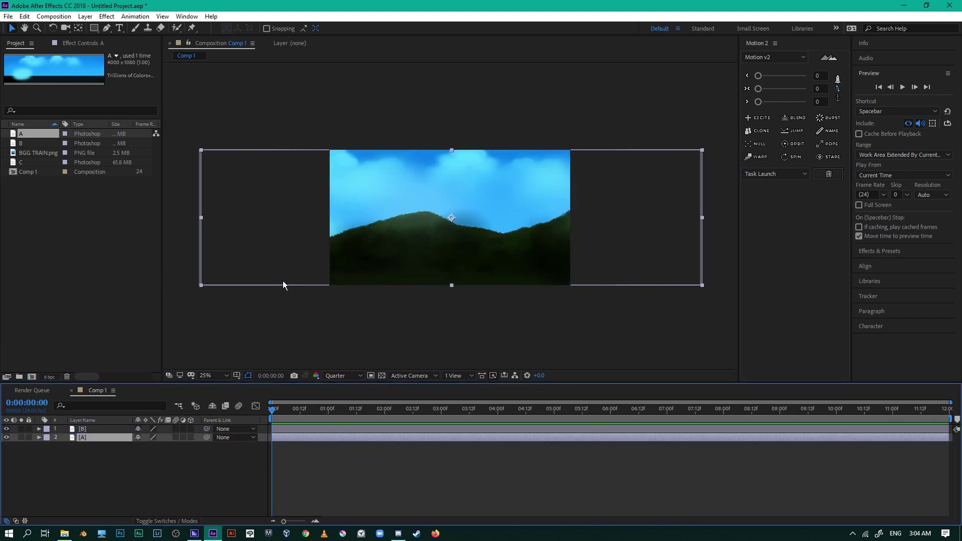
Step: Add the hills footage C as the front layer and shift layer B to the right behind it
click(264, 318)
drag(15, 163, 278, 220)
click(593, 218)
drag(594, 219, 672, 218)
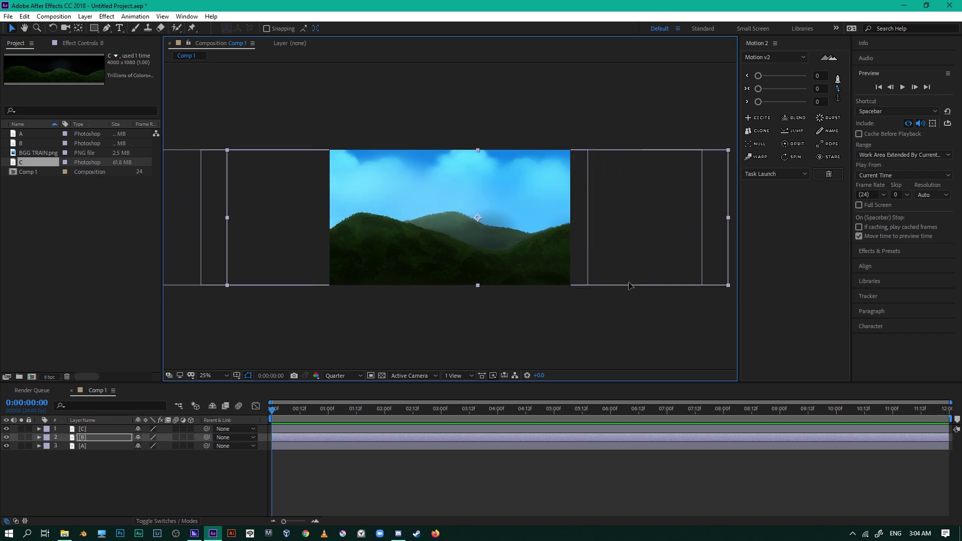
Step: Adjust layer B's placement using BGG TRAIN.png as a temporary overlay on the frame, and delete the overlay
drag(51, 158, 290, 256)
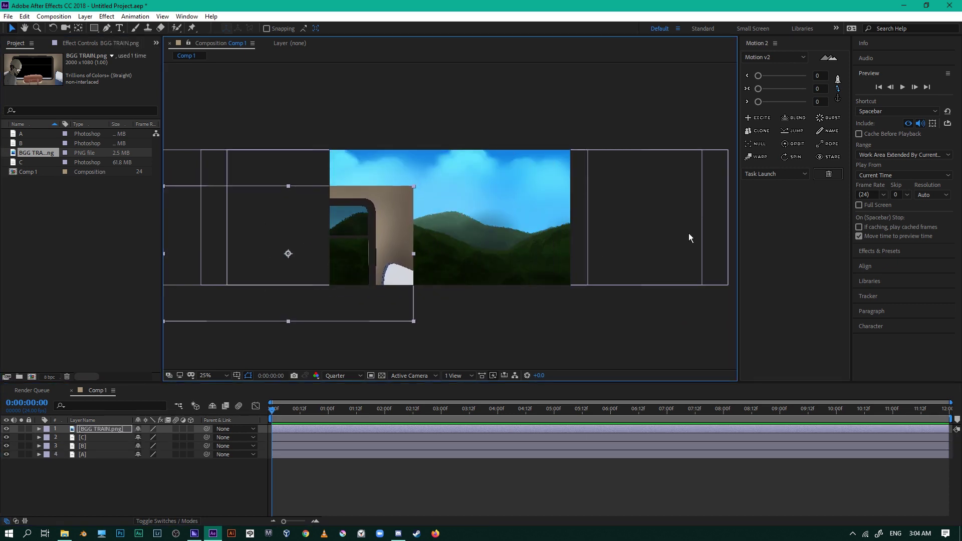
click(97, 446)
drag(329, 299, 497, 265)
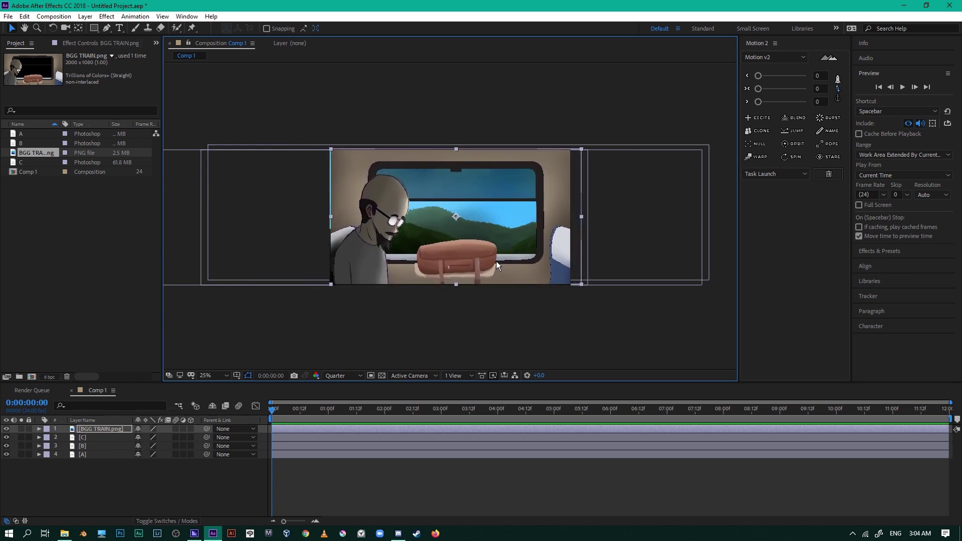
key(Delete)
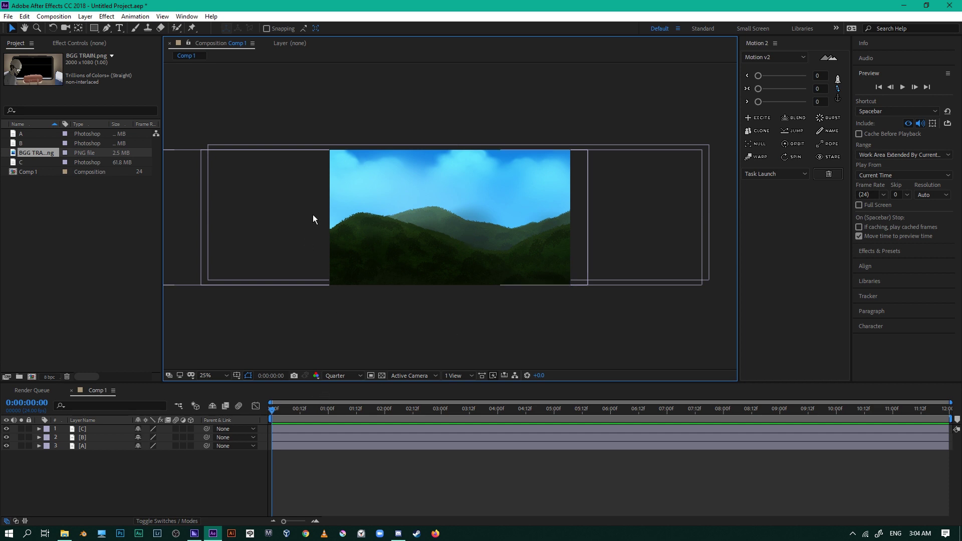
Step: Examine the composition's settings and leave them as they are
right_click(405, 306)
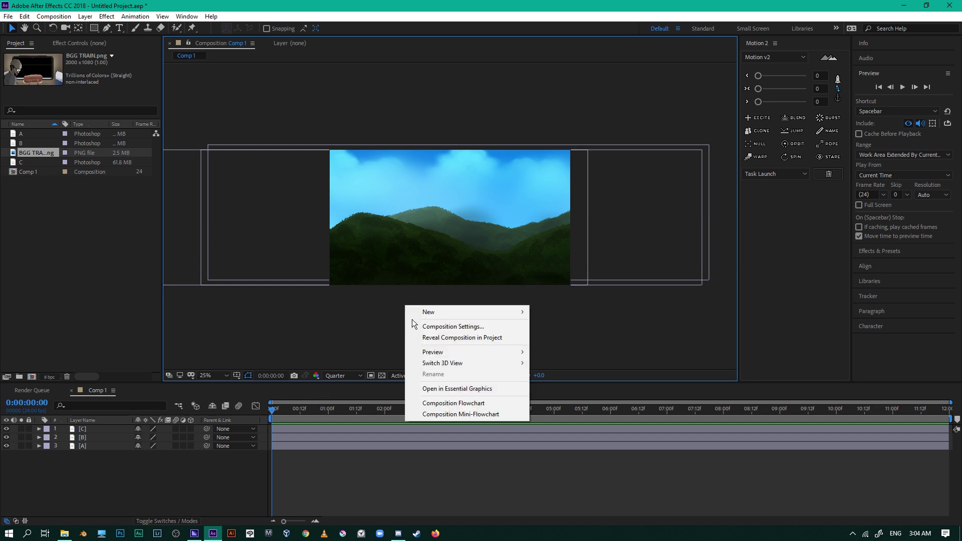
click(416, 326)
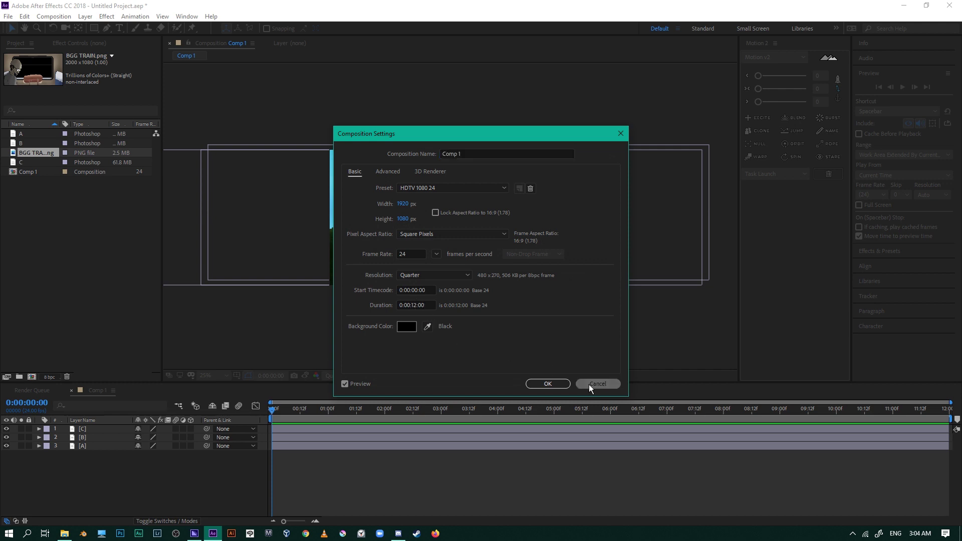
click(589, 384)
Step: Trim the work area to run from about 0:00:00:07 to just before 11 seconds and preview it
drag(268, 420, 284, 420)
drag(951, 419, 883, 419)
click(289, 410)
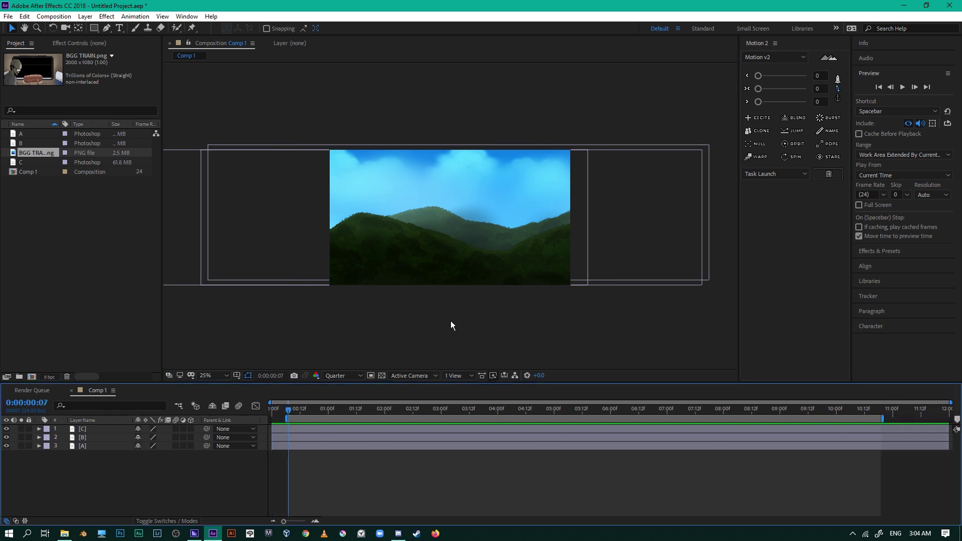
key(space)
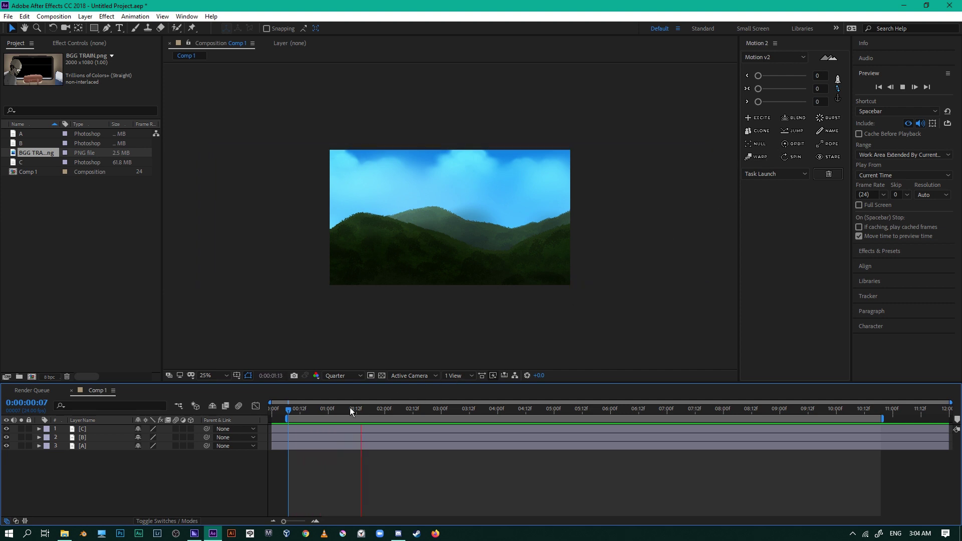
key(space)
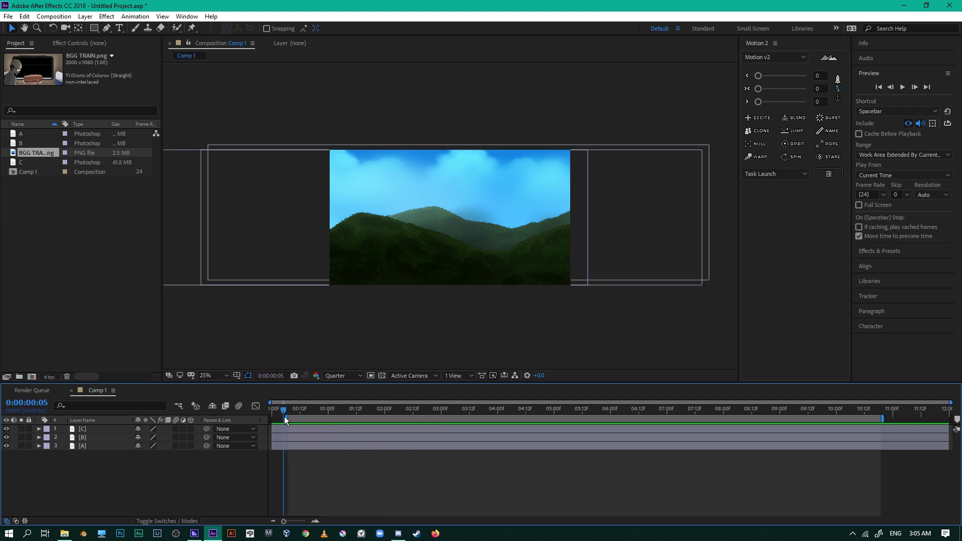
Step: Shift layer C right and keyframe its position at 0:00:00:05, with a second keyframe at 0:00:10:22 moved left to -100, 580
drag(316, 257, 446, 257)
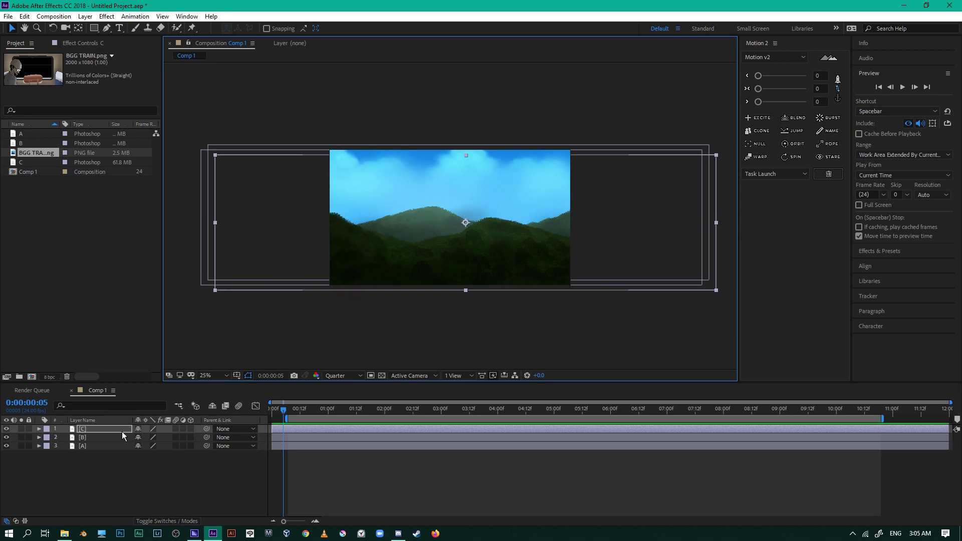
key(p)
click(65, 437)
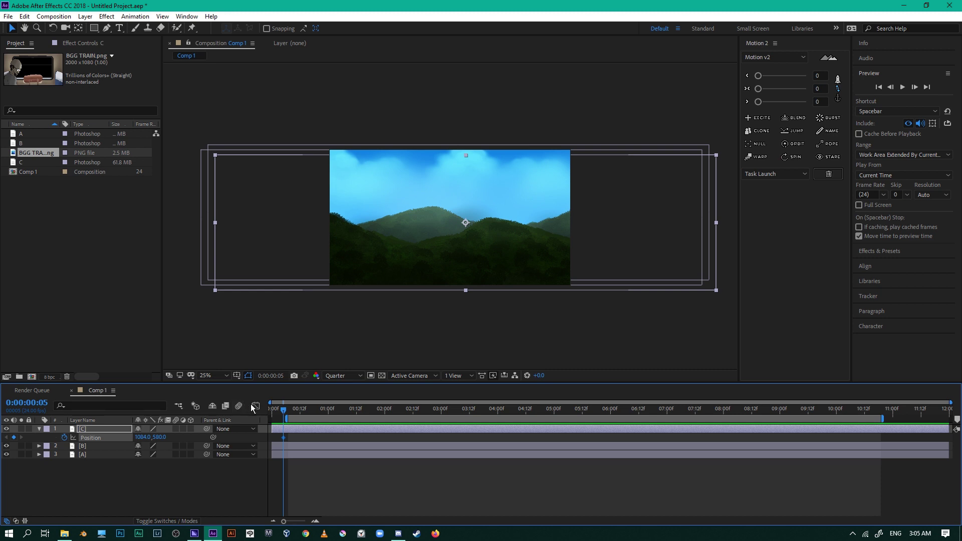
click(889, 411)
drag(560, 249, 392, 295)
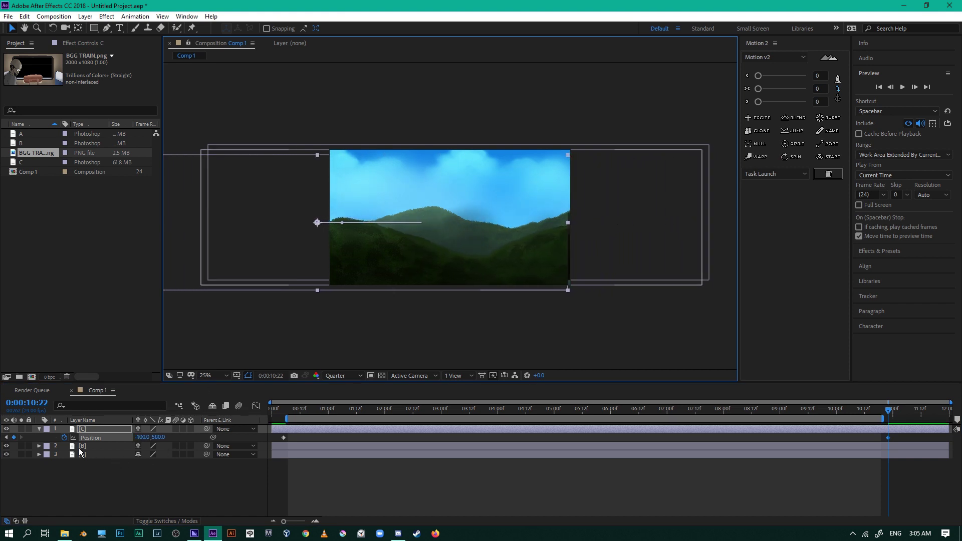
Step: Keyframe layer B's position near the start of the timeline and move it left to 324, 500 at 0:00:10:22
click(103, 445)
key(p)
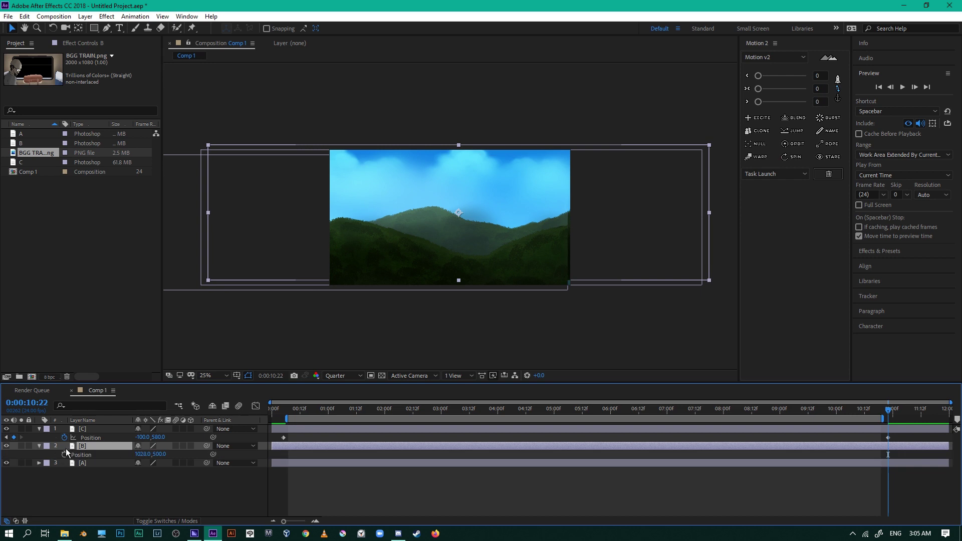
click(64, 454)
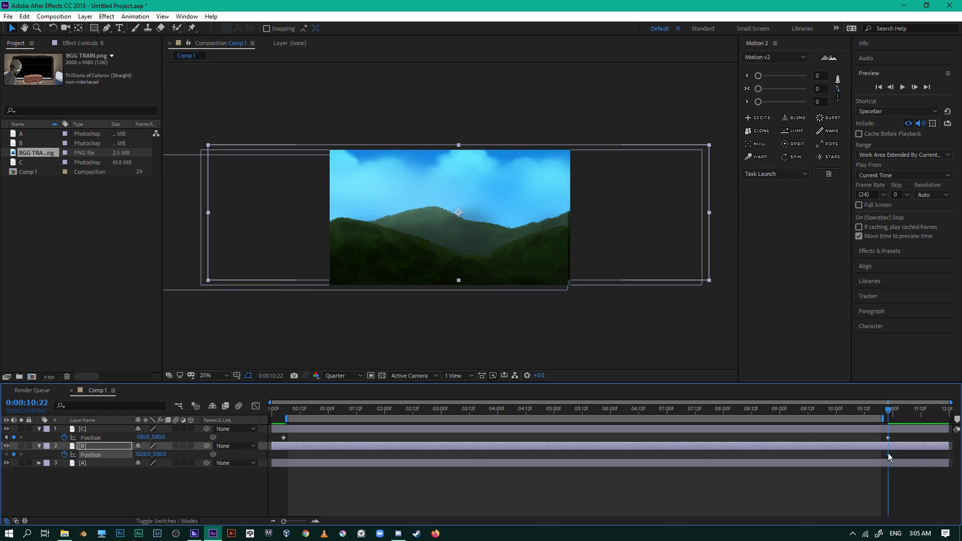
drag(888, 454, 281, 455)
drag(683, 259, 594, 259)
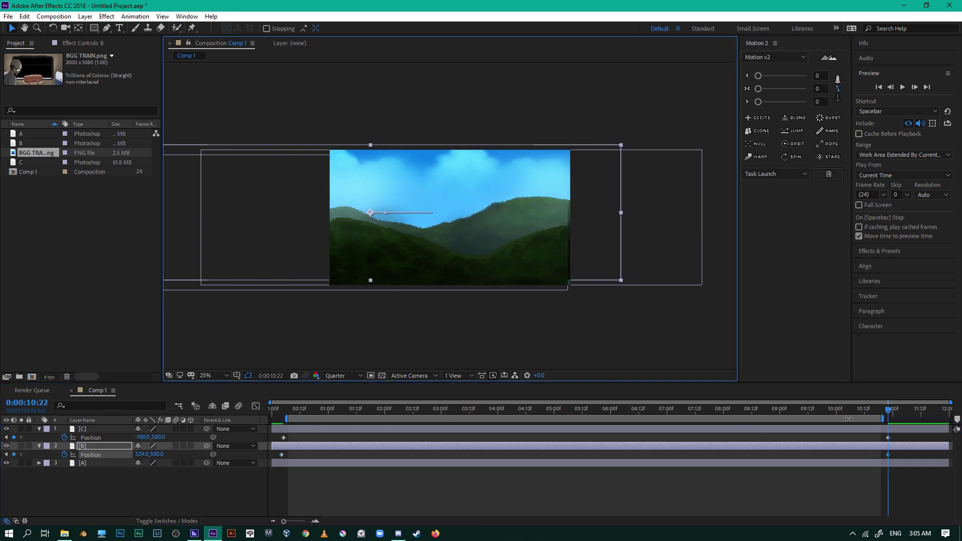
Step: Shorten layer C's travel by moving its end position at 0:00:10:22 to 312, 580, and scrub through the motion
click(545, 277)
drag(545, 277, 596, 277)
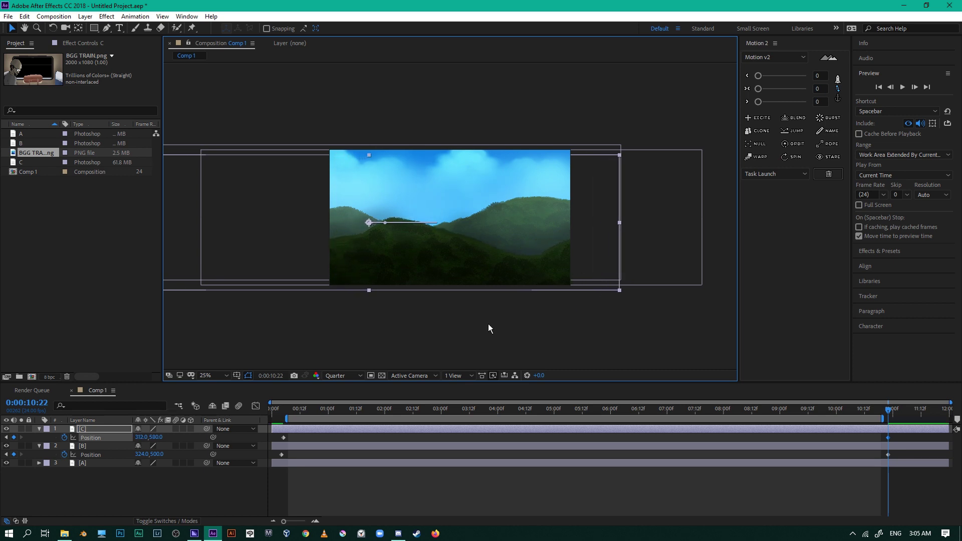
drag(289, 410, 891, 434)
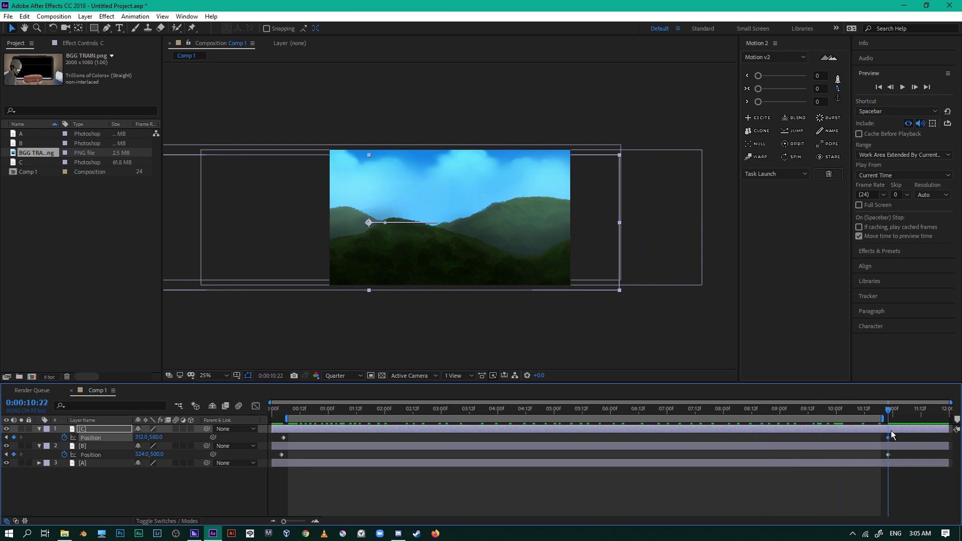
click(420, 252)
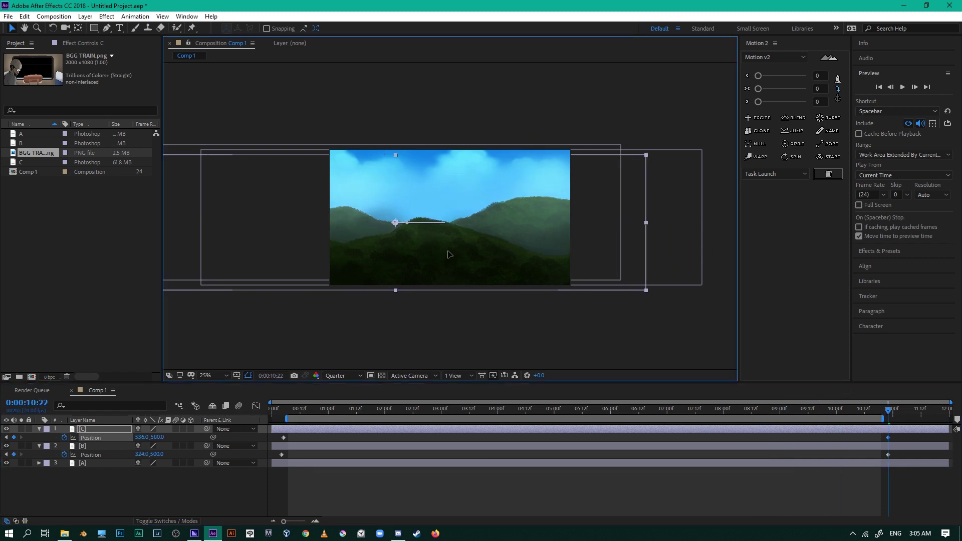
Step: Slow layer B's drift by moving its position at 0:00:10:22 to the right, and preview the parallax
click(867, 447)
drag(602, 254, 663, 254)
click(294, 411)
key(space)
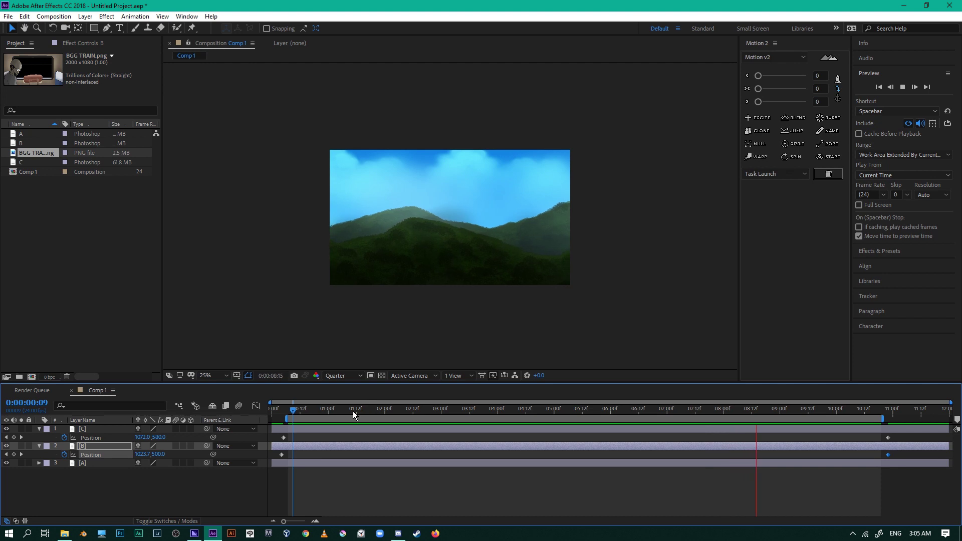
drag(356, 411, 402, 435)
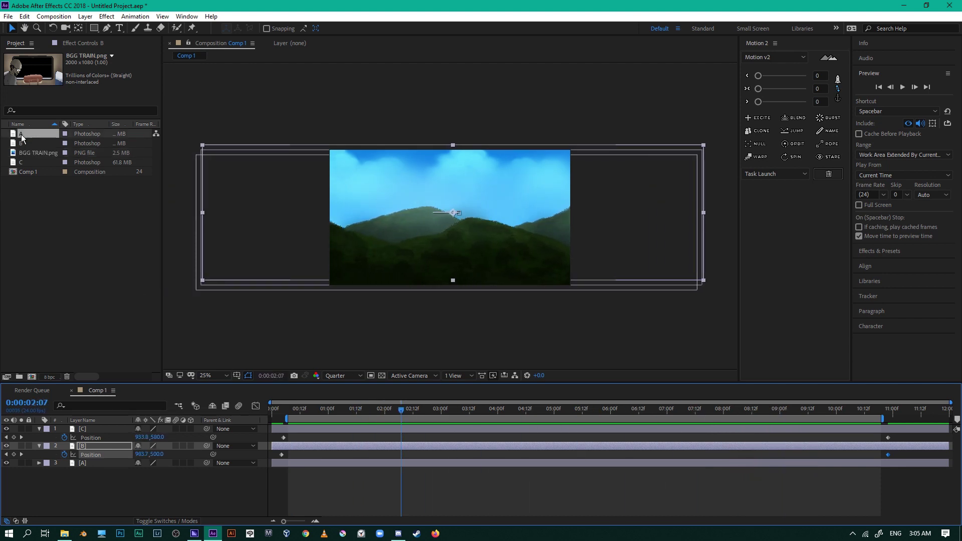
Step: Place BGG TRAIN.png centred above the landscape layers and preview the scene through the train window
click(21, 162)
drag(35, 152, 451, 220)
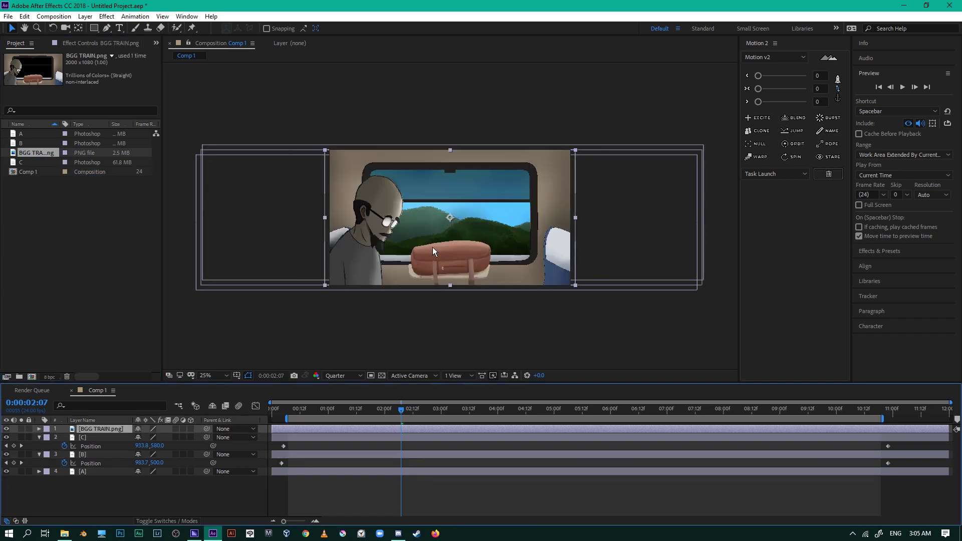
click(286, 414)
key(space)
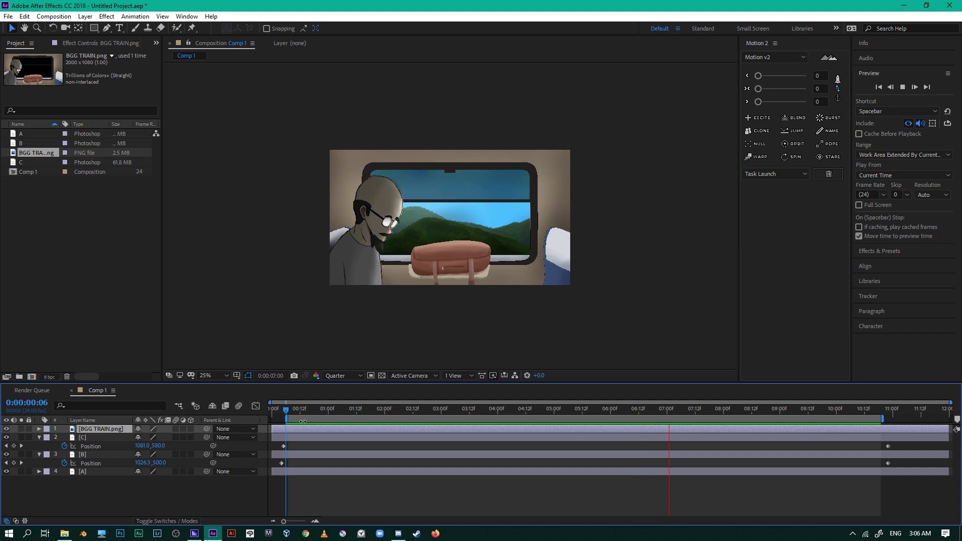
click(304, 414)
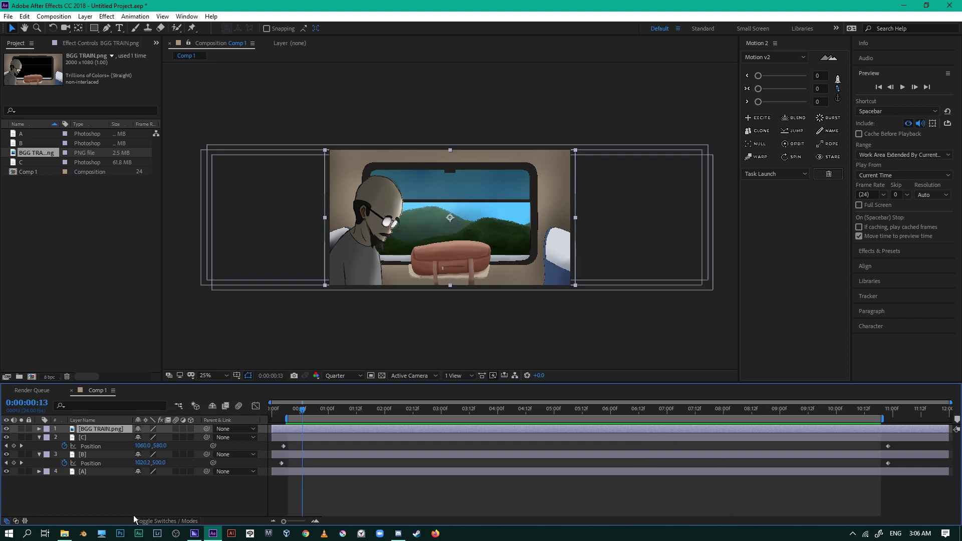
Step: Import tree 1.png, tree 2.png and tree 3.png from File Explorer and add them as the top layers of the composition
click(64, 533)
drag(365, 166, 235, 126)
drag(314, 119, 58, 253)
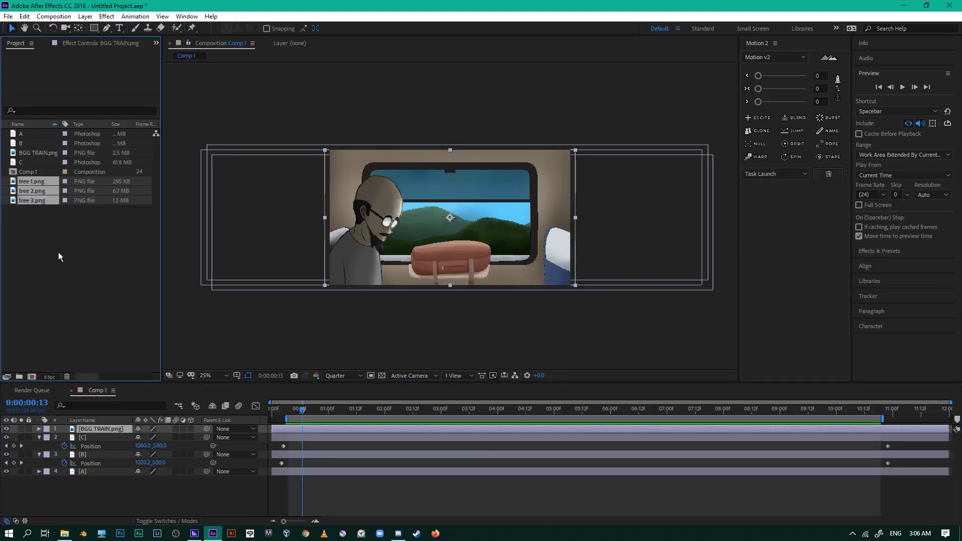
drag(25, 182, 442, 212)
click(580, 326)
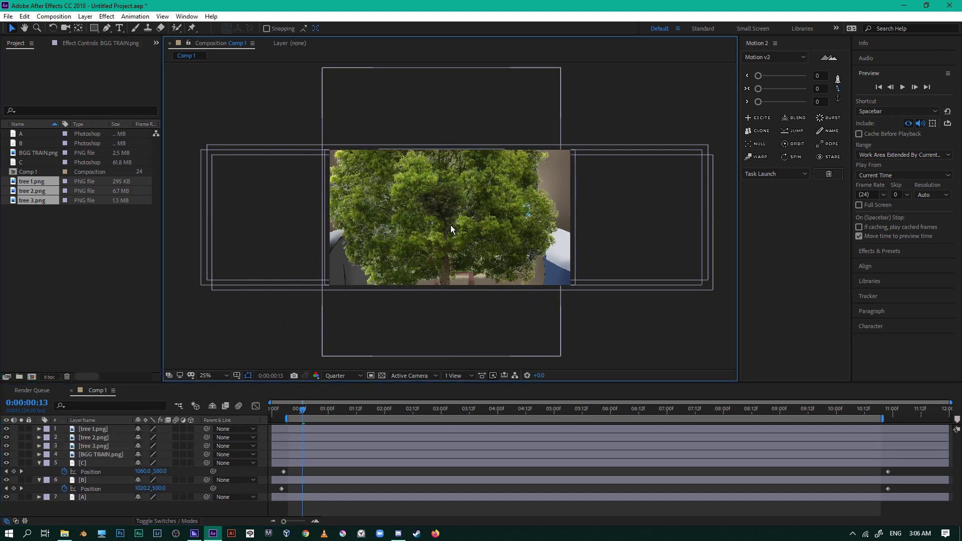
Step: Scale down tree 2 and spread it apart from tree 1, with tree 1 near the frame's middle and tree 2 at its right edge
click(465, 244)
drag(476, 244, 531, 316)
drag(491, 263, 648, 264)
click(504, 322)
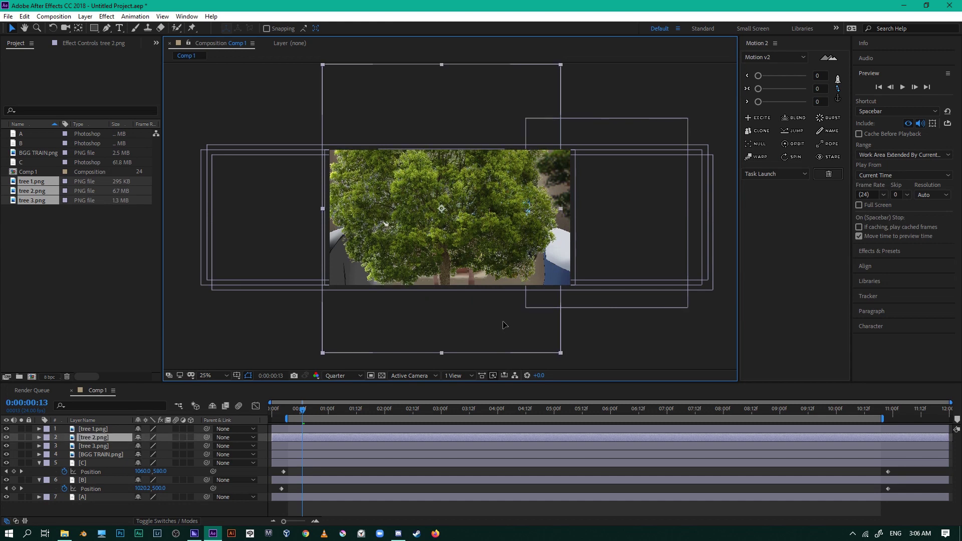
drag(505, 322, 580, 317)
drag(637, 331, 435, 287)
drag(711, 230, 597, 251)
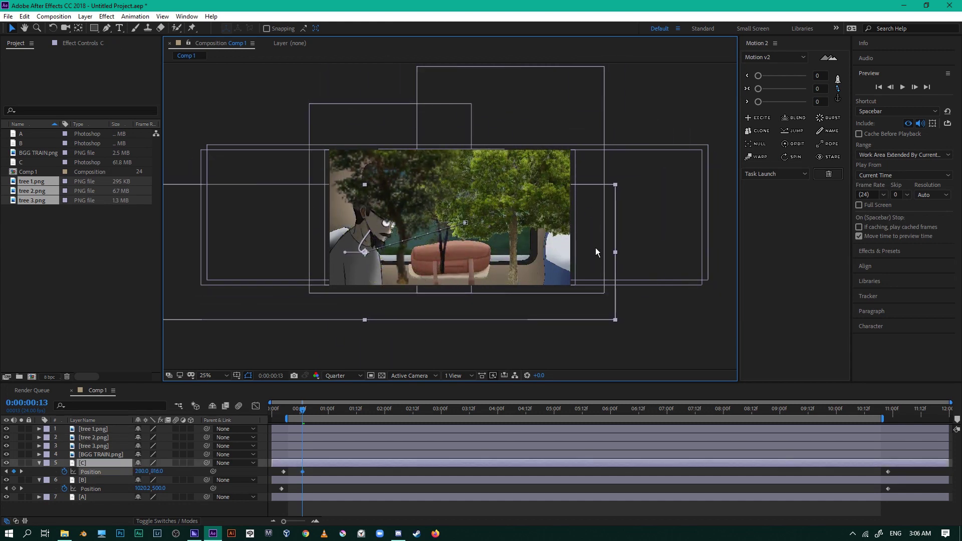
key(ctrl+z)
drag(516, 90, 597, 98)
drag(395, 123, 462, 112)
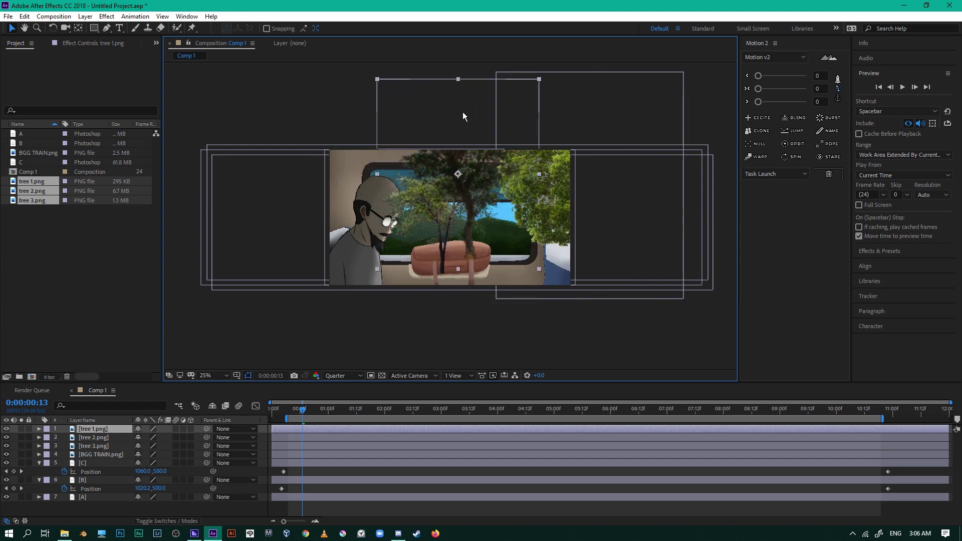
Step: Enlarge tree 3 and position it over the middle of the train window
click(380, 274)
drag(505, 273, 564, 328)
drag(449, 297, 476, 279)
drag(461, 114, 459, 118)
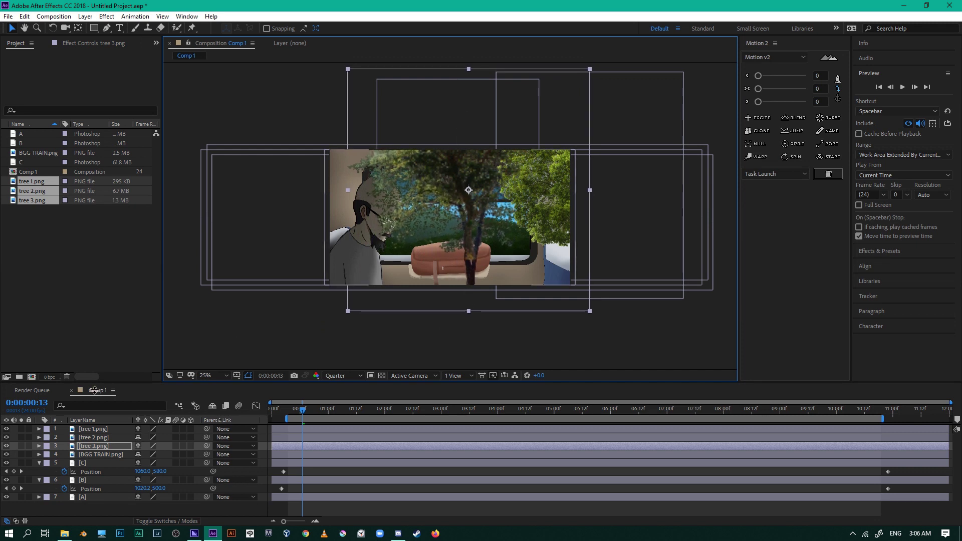
Step: Hide the BGG TRAIN.png, C, B and A layers and move tree 3 to the left part of the frame
drag(7, 459, 6, 501)
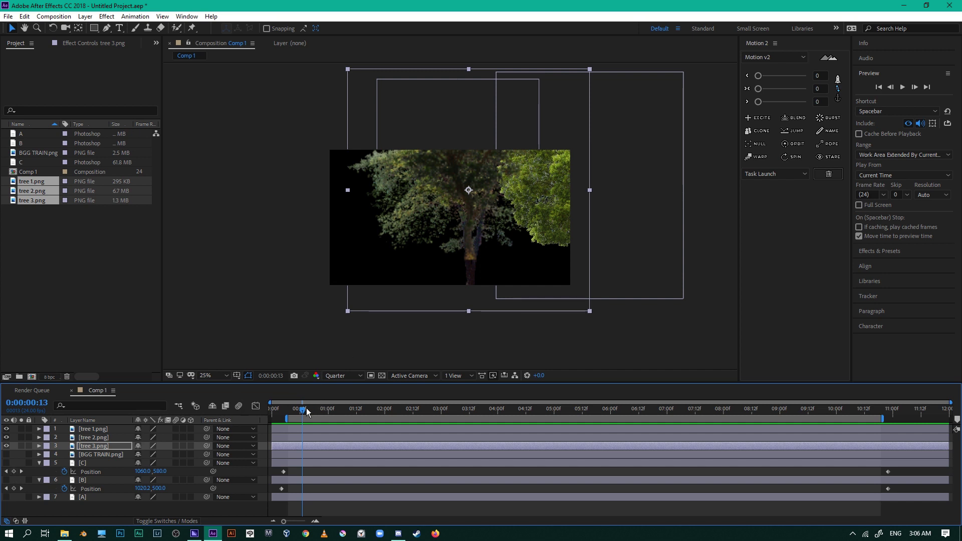
click(463, 232)
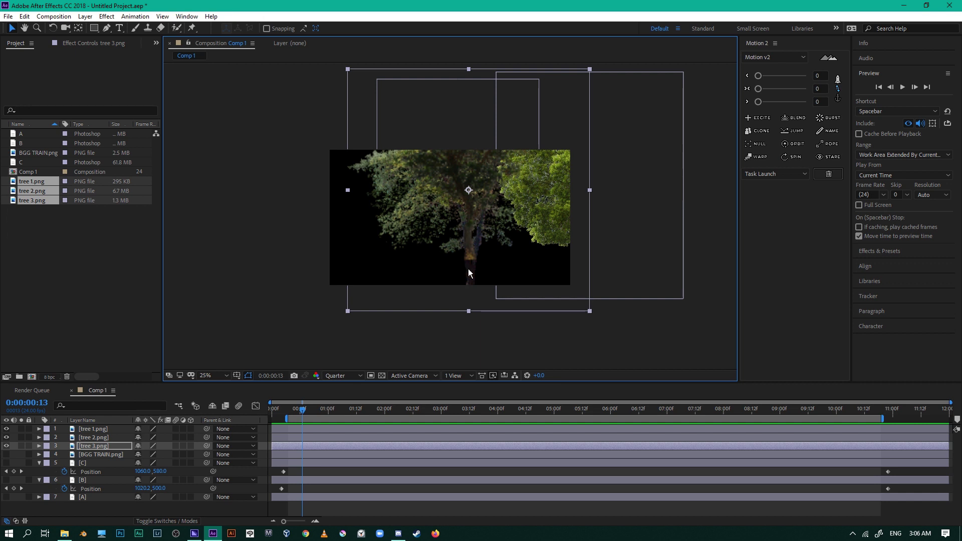
drag(470, 273, 436, 275)
drag(601, 279, 387, 271)
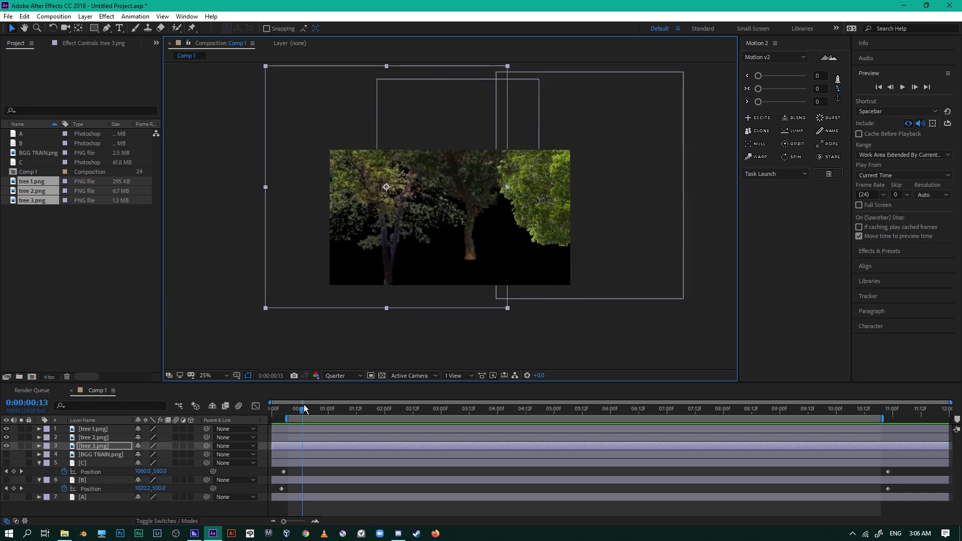
Step: Add Position keyframes to tree 1, tree 2 and tree 3 at 0:00:00:10
drag(302, 409, 295, 427)
shift+click(296, 427)
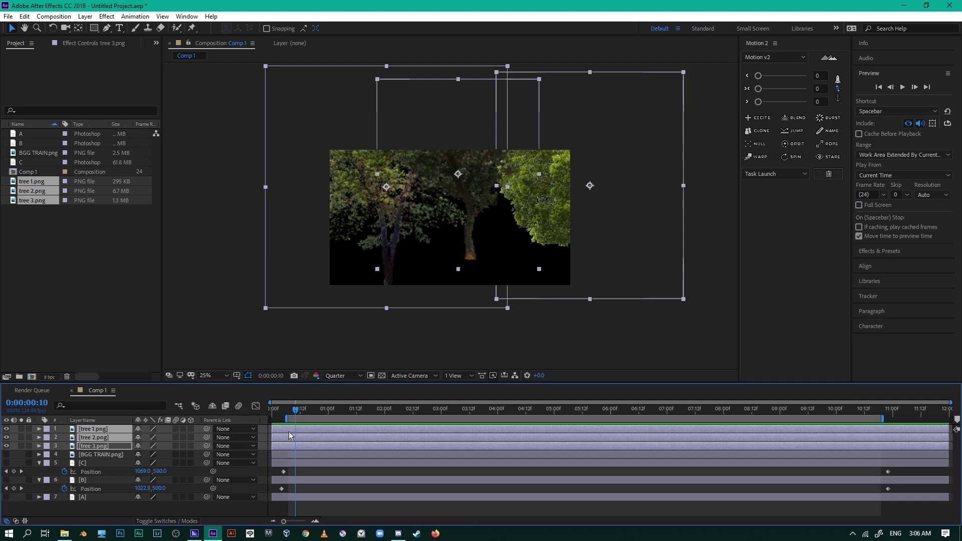
key(p)
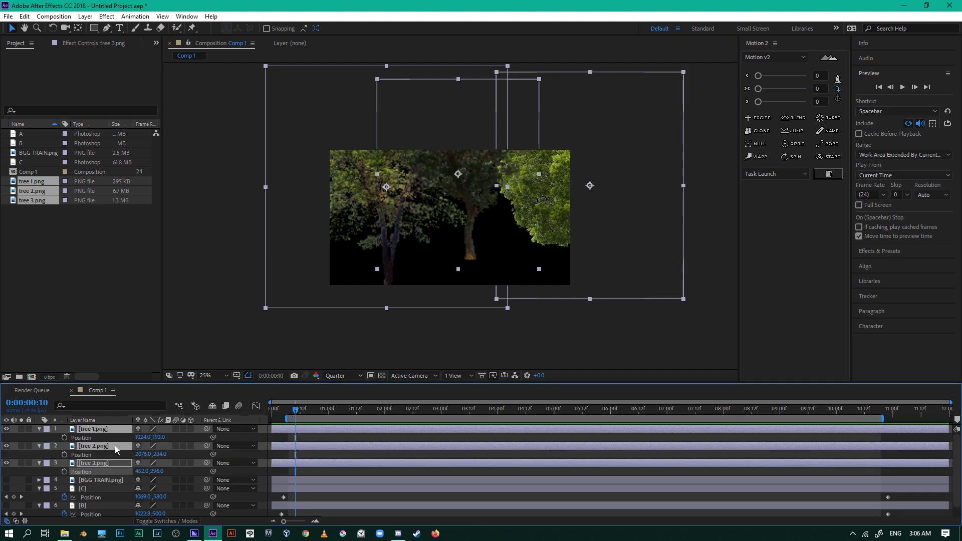
click(64, 439)
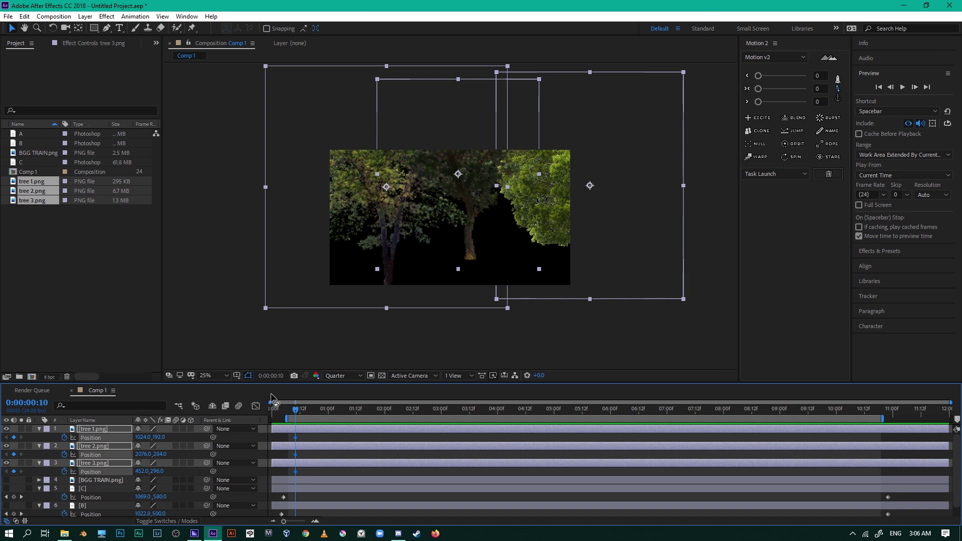
Step: Lower tree 1 slightly and move all three trees together beyond the frame's right edge at 0:00:00:10
drag(357, 294, 626, 295)
drag(666, 218, 440, 223)
click(522, 337)
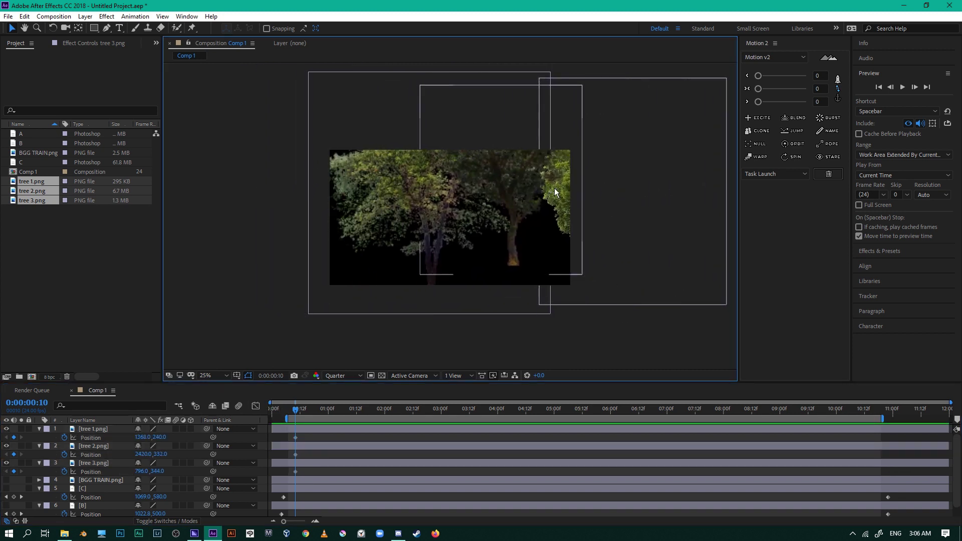
drag(495, 100, 499, 131)
drag(237, 165, 652, 299)
drag(447, 257, 726, 256)
drag(300, 419, 374, 412)
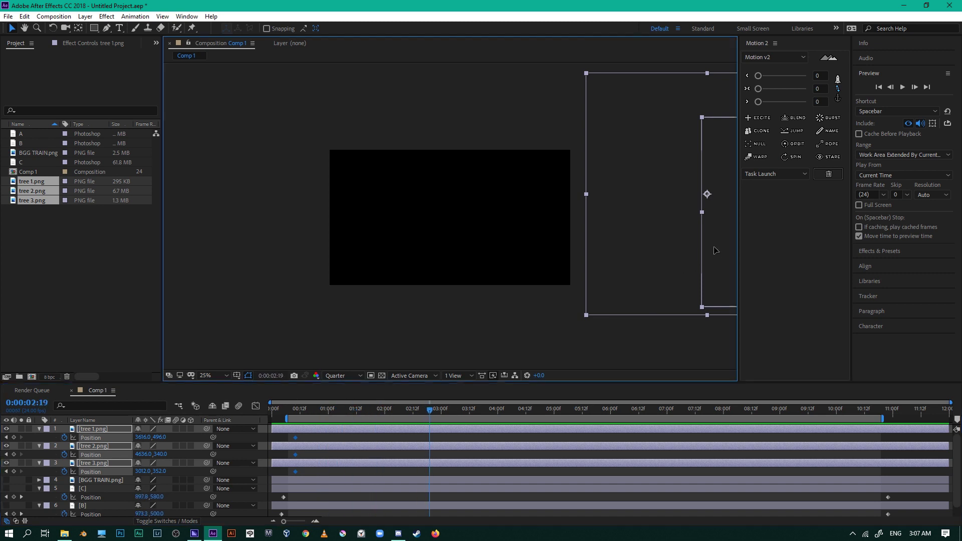
drag(715, 247, 301, 257)
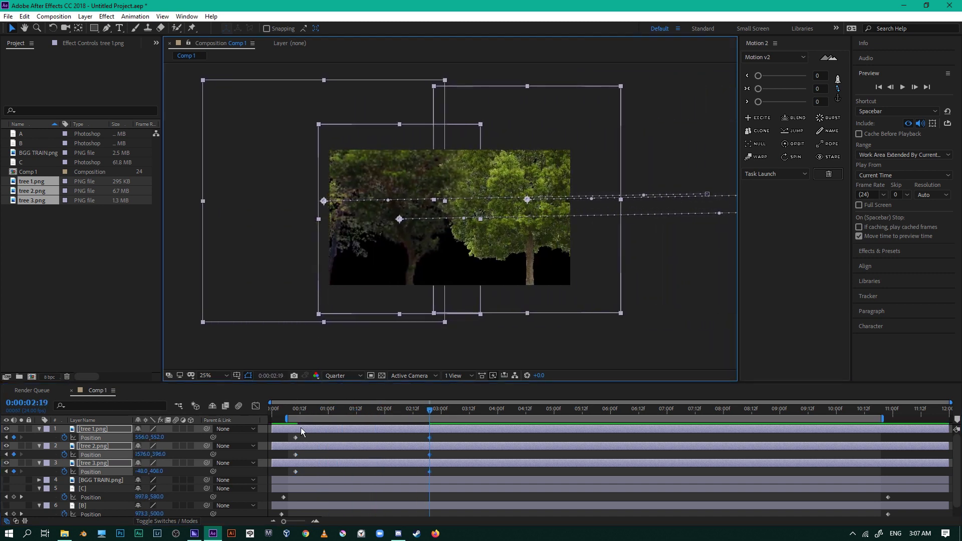
click(299, 414)
Step: Keyframe all three trees beyond the frame's left edge at 0:00:00:12 and check their movement across the frame
click(301, 414)
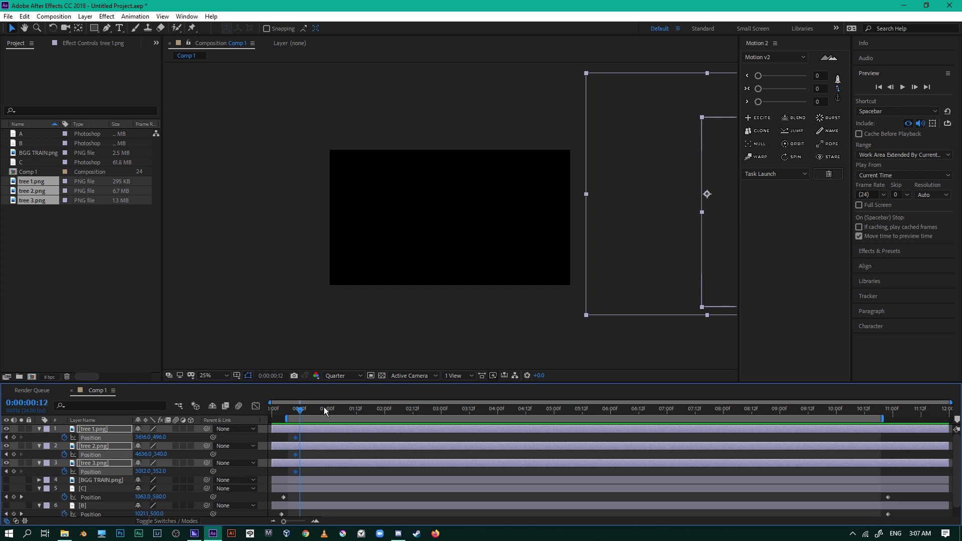
drag(688, 240, 19, 247)
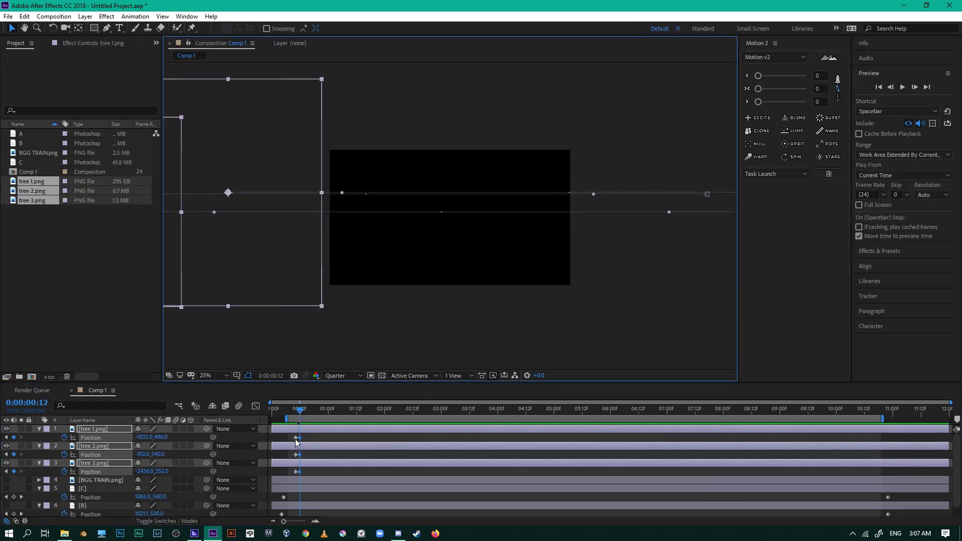
click(298, 410)
click(300, 410)
click(298, 410)
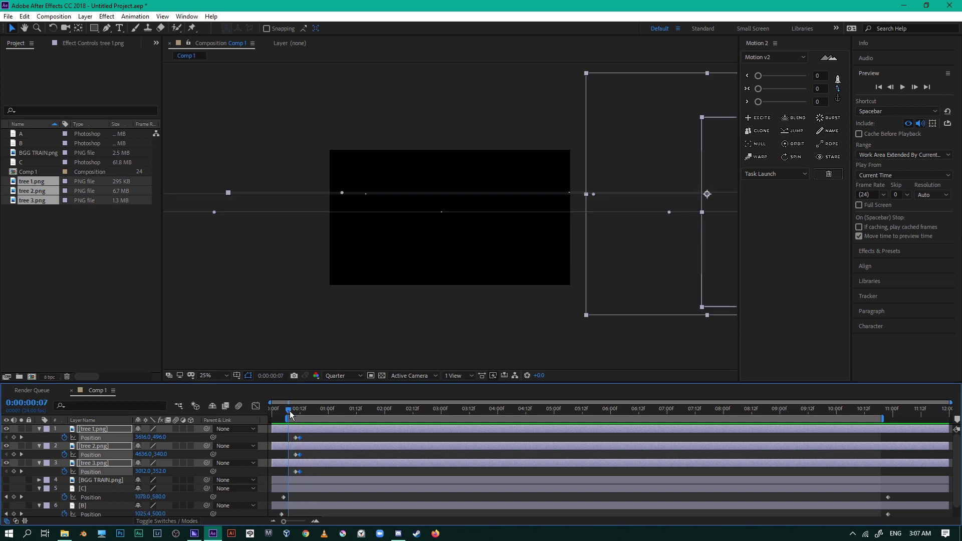
click(293, 410)
click(299, 410)
click(293, 410)
Step: Move the end Position keyframes of all three trees to 0:00:00:14 and check the slower pass
click(309, 438)
drag(309, 434, 305, 473)
mouse_move(294, 412)
mouse_down()
mouse_move(305, 412)
mouse_move(292, 417)
mouse_move(307, 421)
mouse_move(296, 420)
mouse_up()
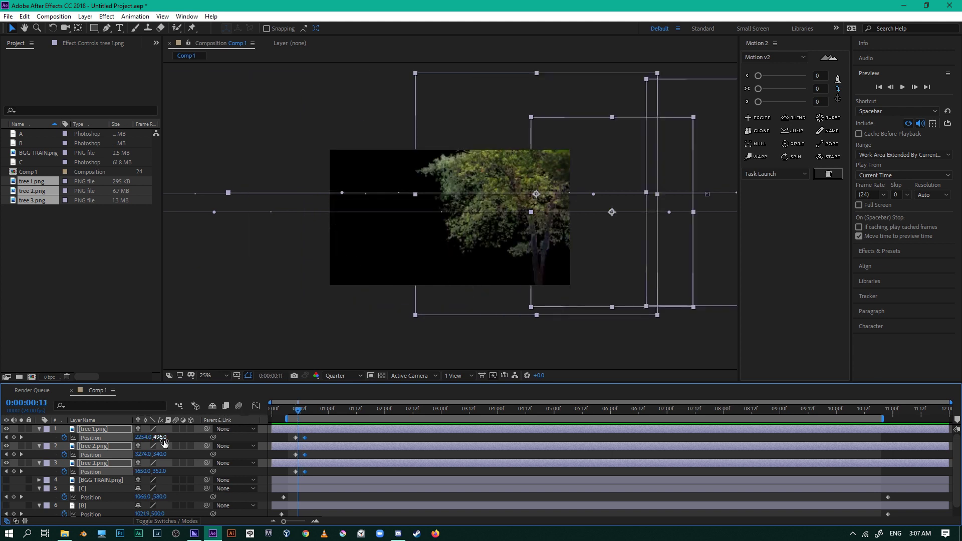
Step: Enable motion blur for the composition and the three tree layers, and check the blur across the trees' movement
click(39, 430)
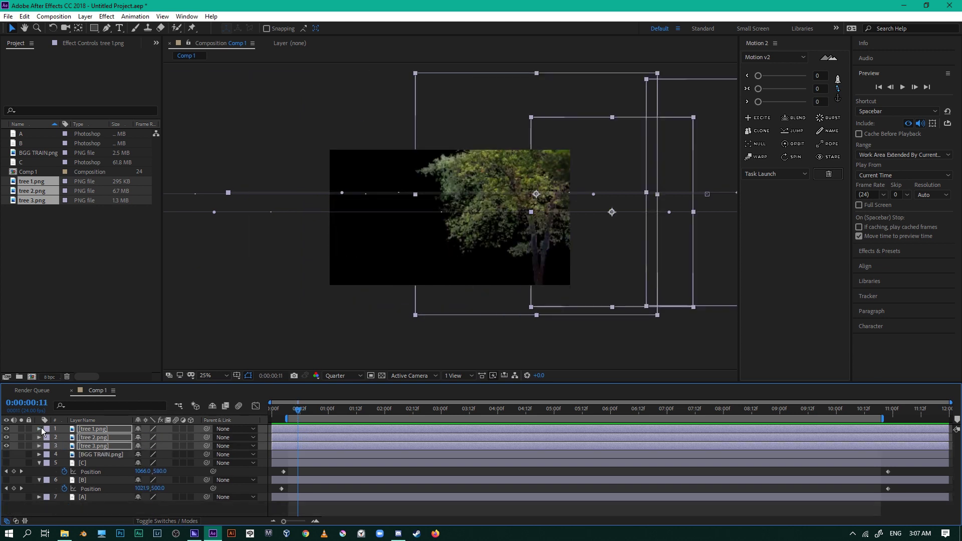
click(239, 407)
drag(300, 411, 301, 413)
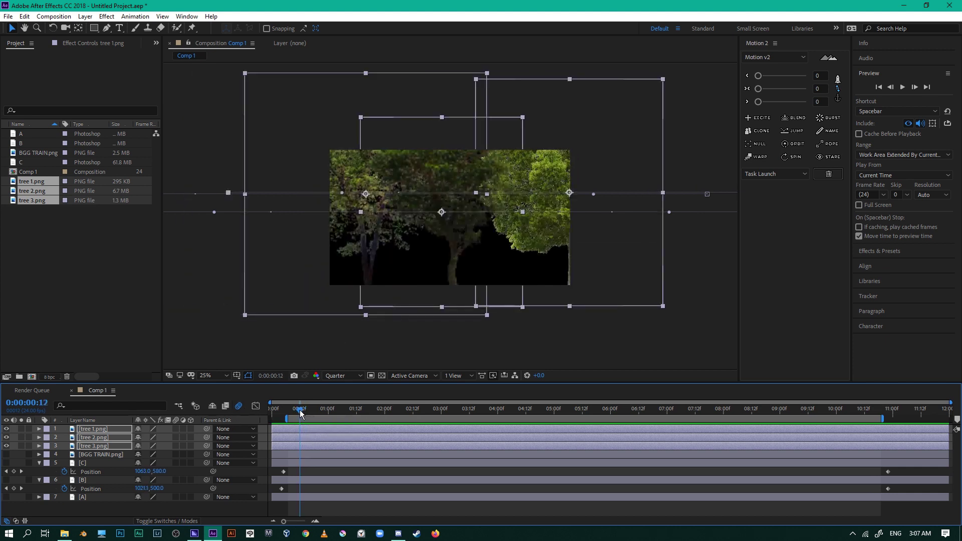
click(288, 354)
click(93, 438)
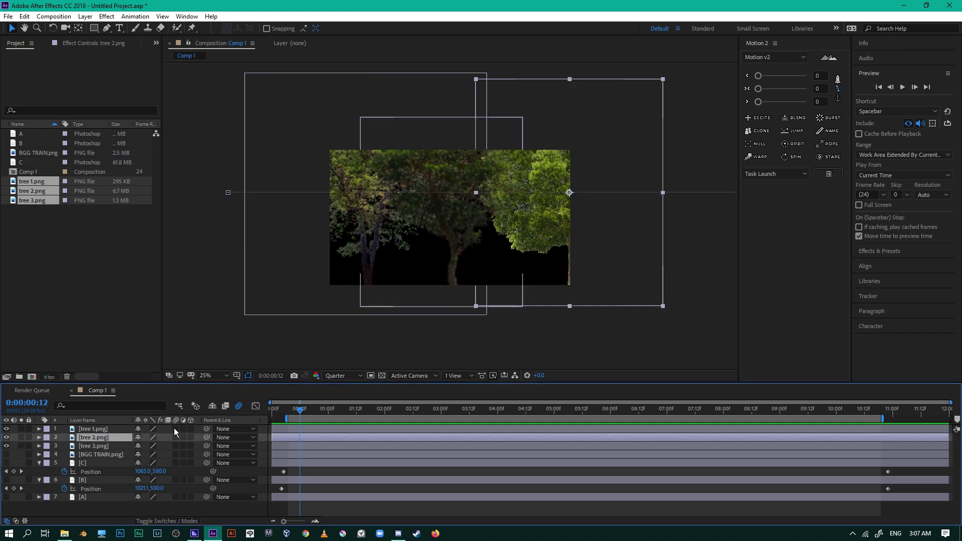
drag(175, 429, 177, 447)
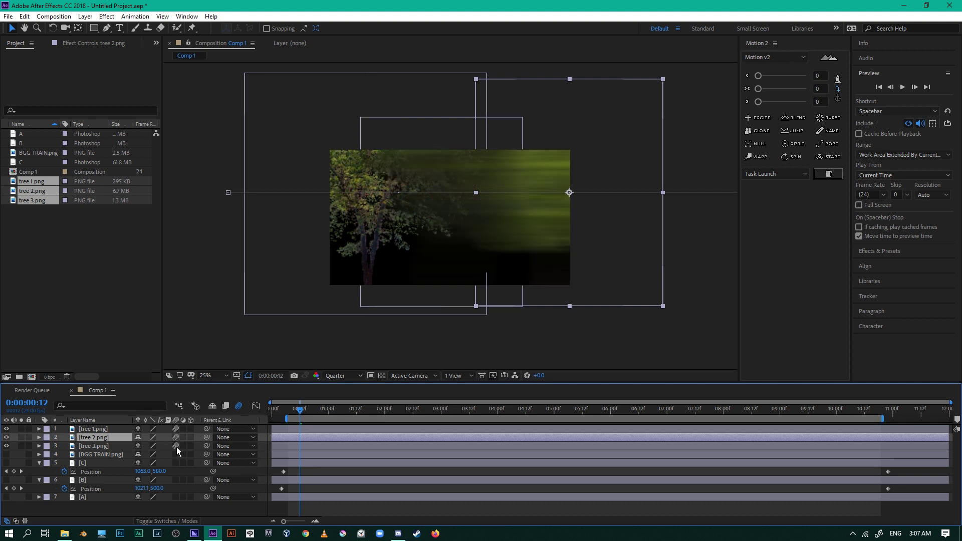
click(303, 414)
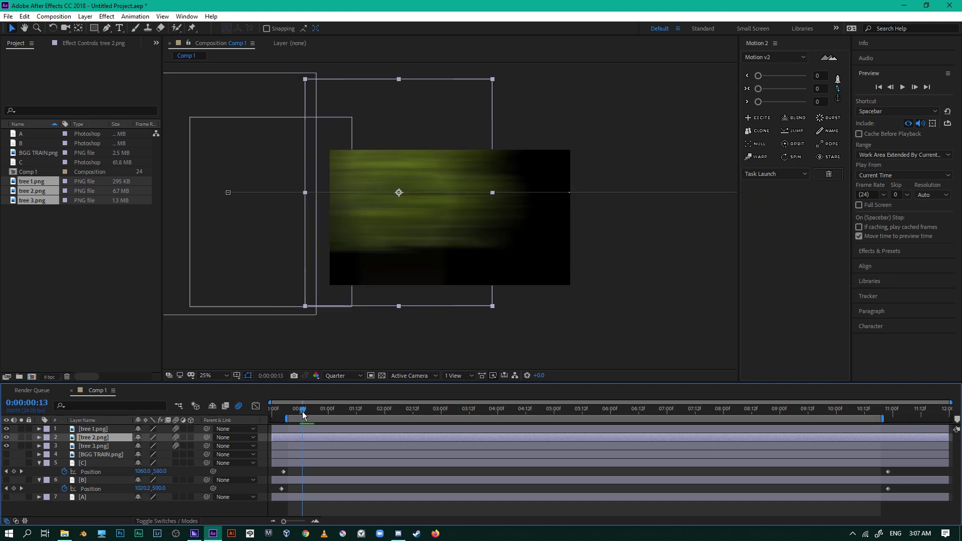
drag(302, 414, 303, 414)
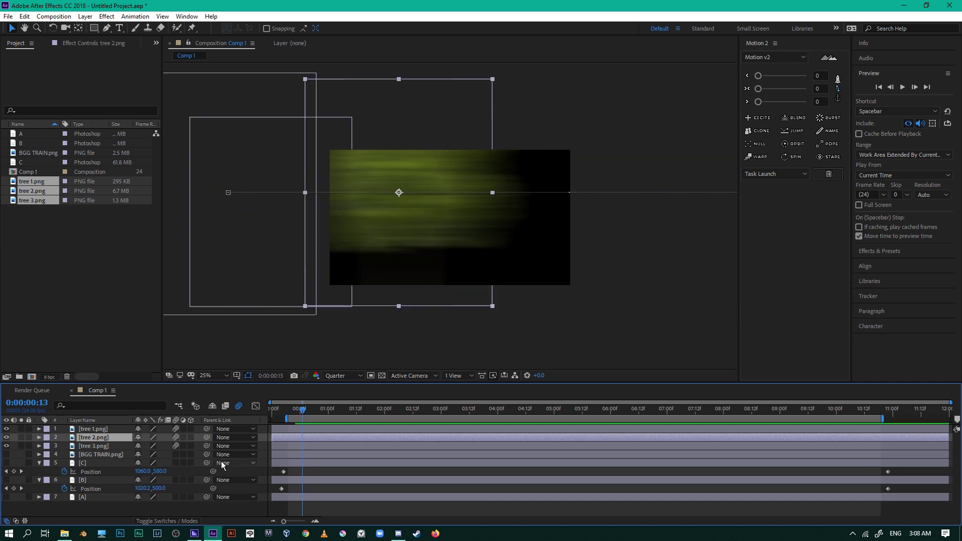
click(306, 417)
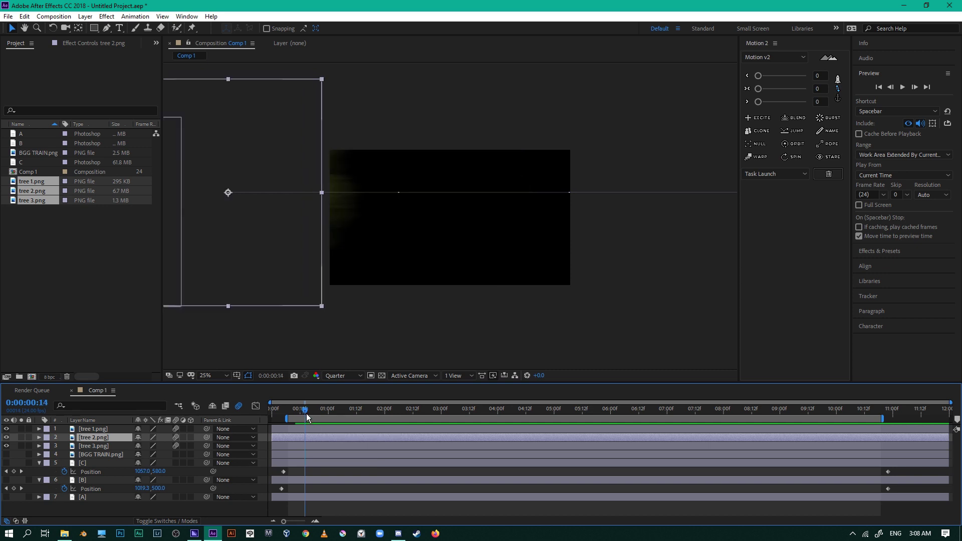
click(304, 416)
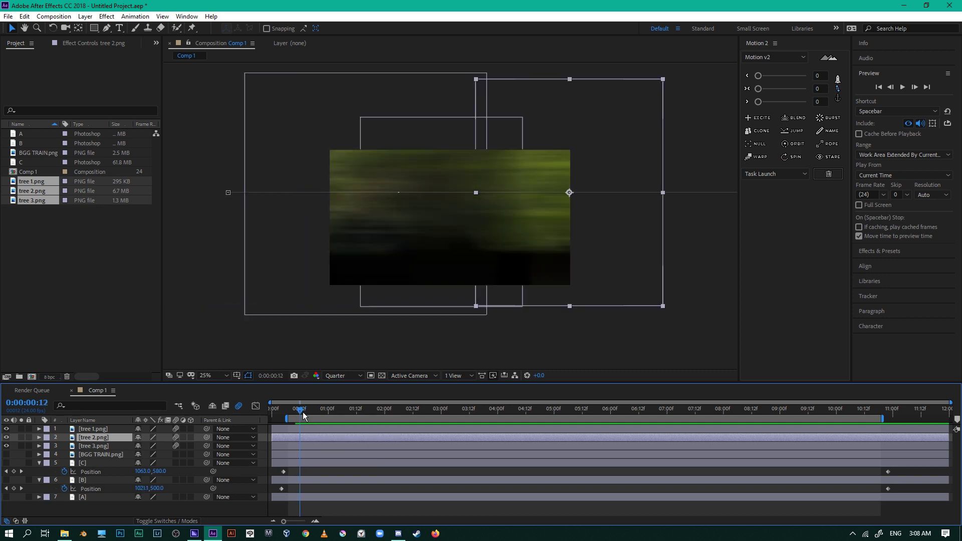
Step: Stagger the tree layers in time so tree 2 starts after tree 1 and tree 3 after tree 2, and show tree 3's Position keyframes
click(300, 415)
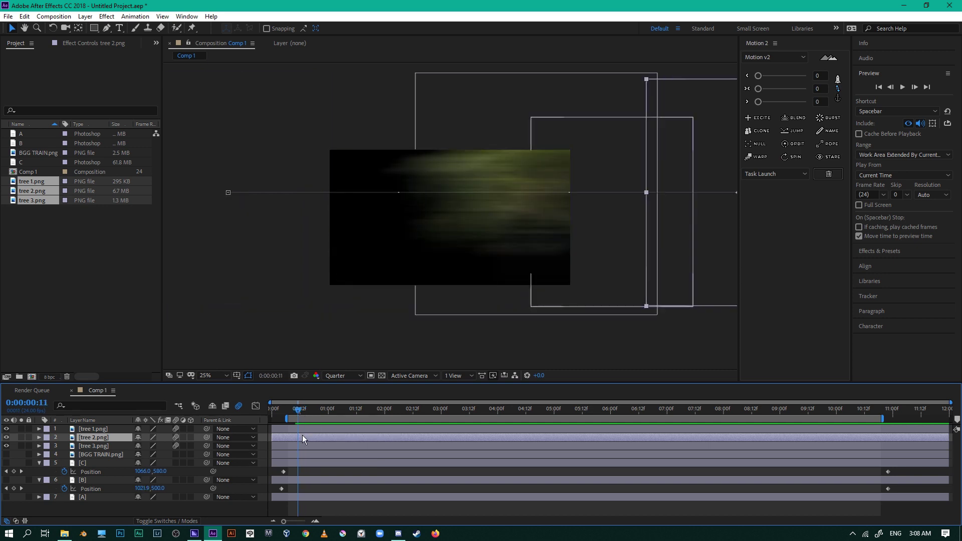
mouse_move(302, 437)
mouse_down()
mouse_move(300, 447)
mouse_move(317, 447)
mouse_up()
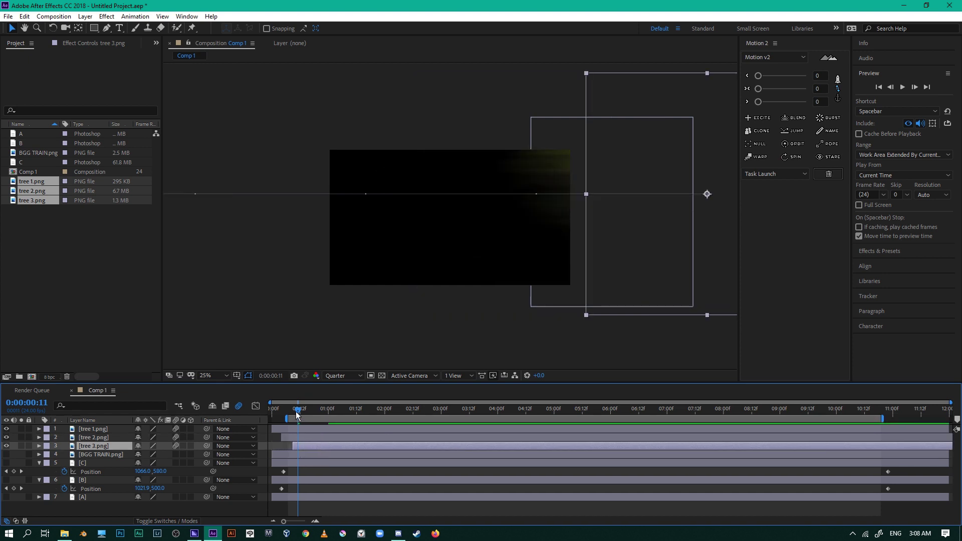
drag(297, 414, 313, 445)
key(p)
Step: Duplicate the three staggered tree layers twice, offsetting the copies to start at about 1 second and 2 seconds
shift+click(337, 432)
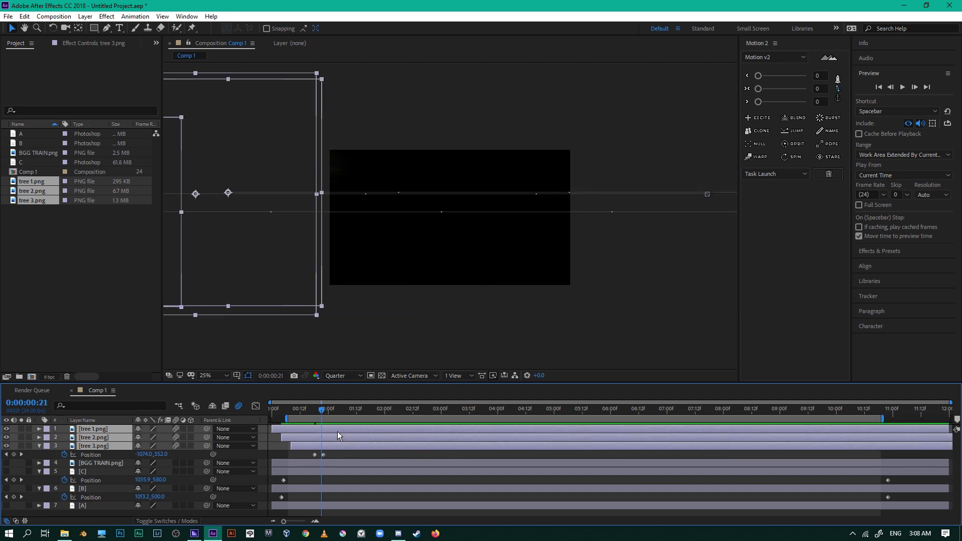
key(ctrl+d)
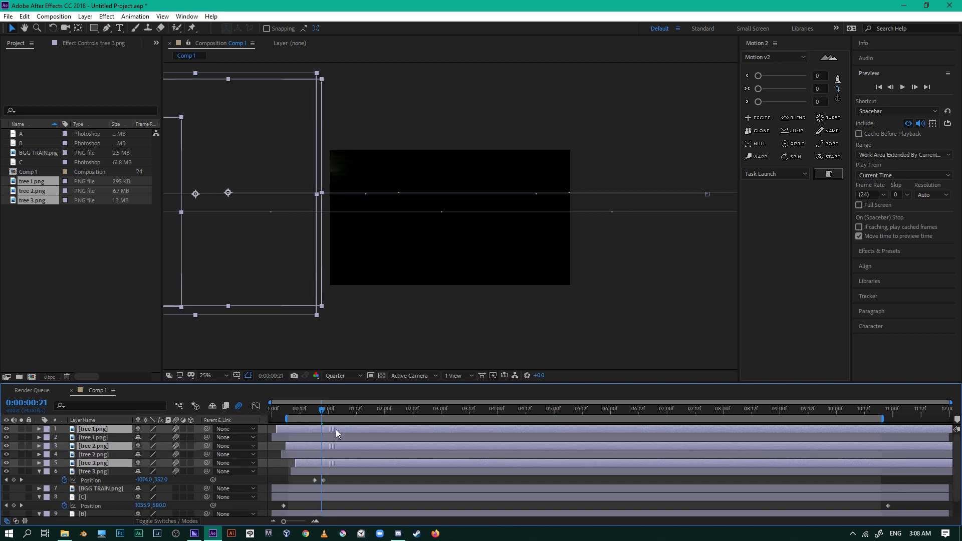
drag(335, 429, 446, 434)
key(ctrl+d)
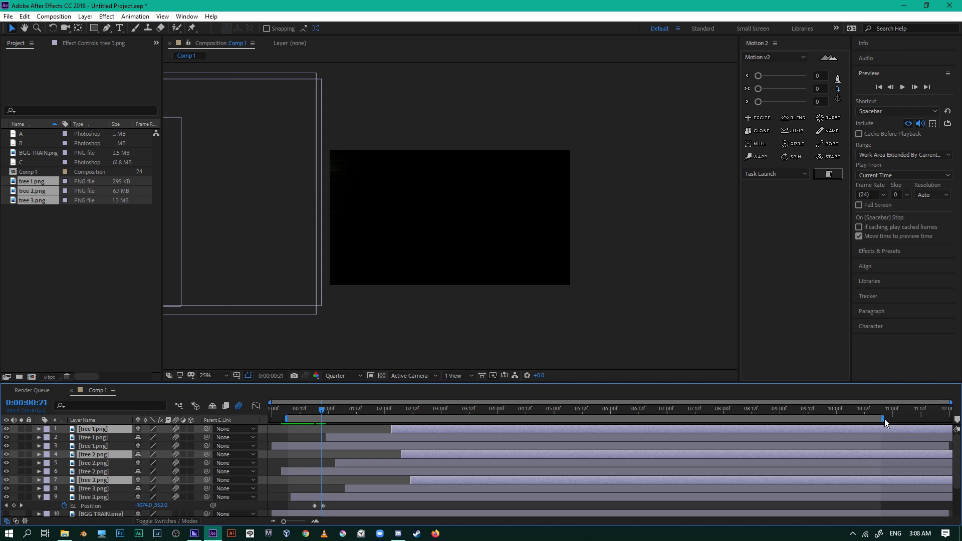
Step: Shorten the work area to end at about 4 seconds and preview the repeating trees
drag(883, 419, 504, 470)
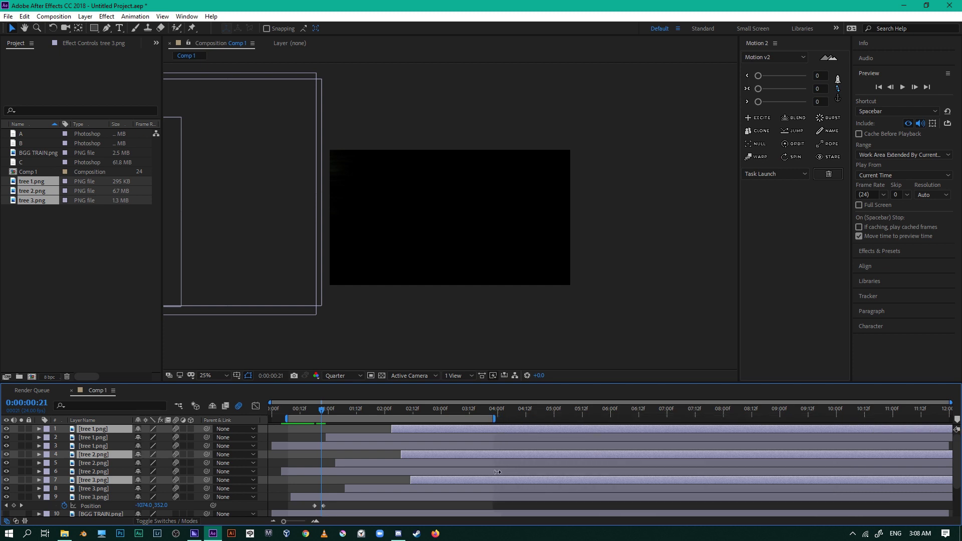
click(902, 88)
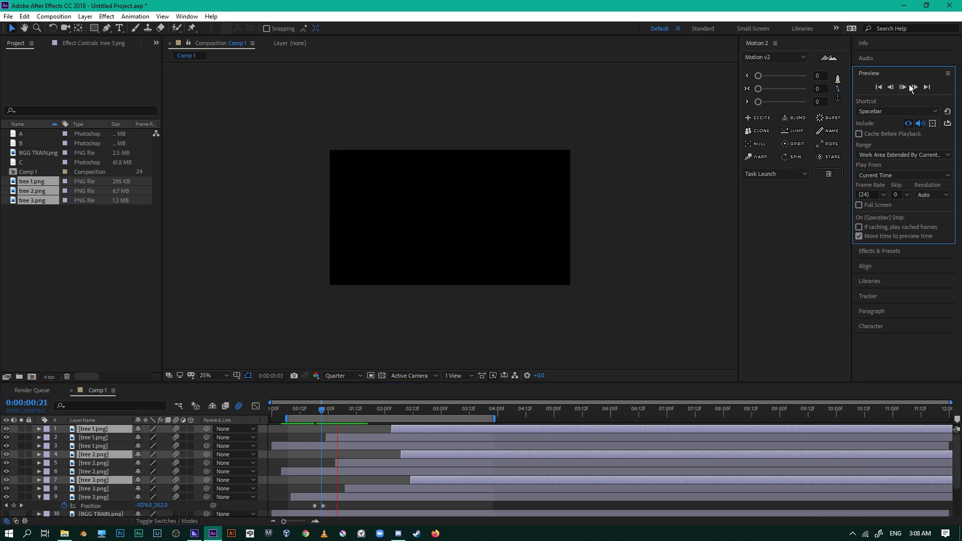
click(335, 409)
Step: Make the BGG TRAIN.png, C, B and A layers visible again and preview the trees passing with the full train scene
scroll(14, 480, down, 3)
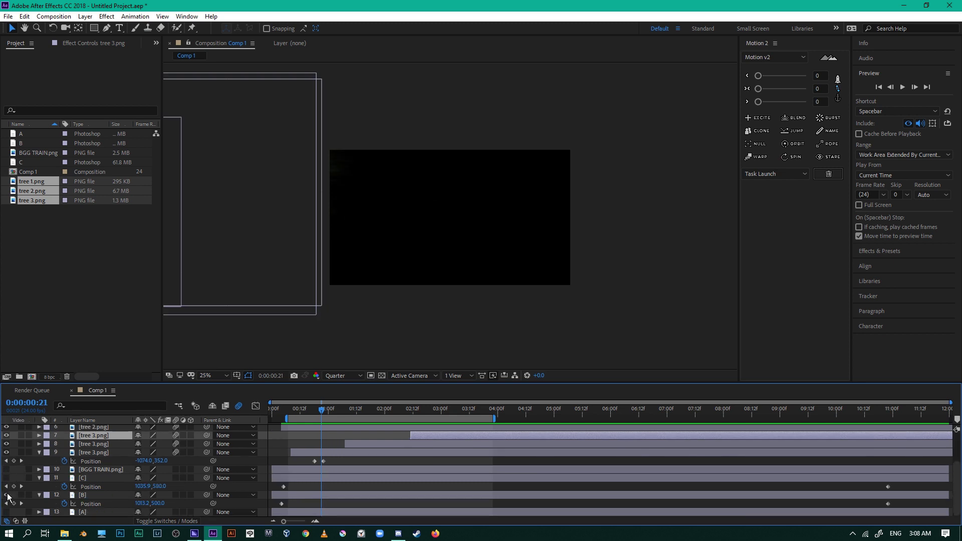
click(6, 494)
click(6, 477)
click(6, 469)
click(6, 512)
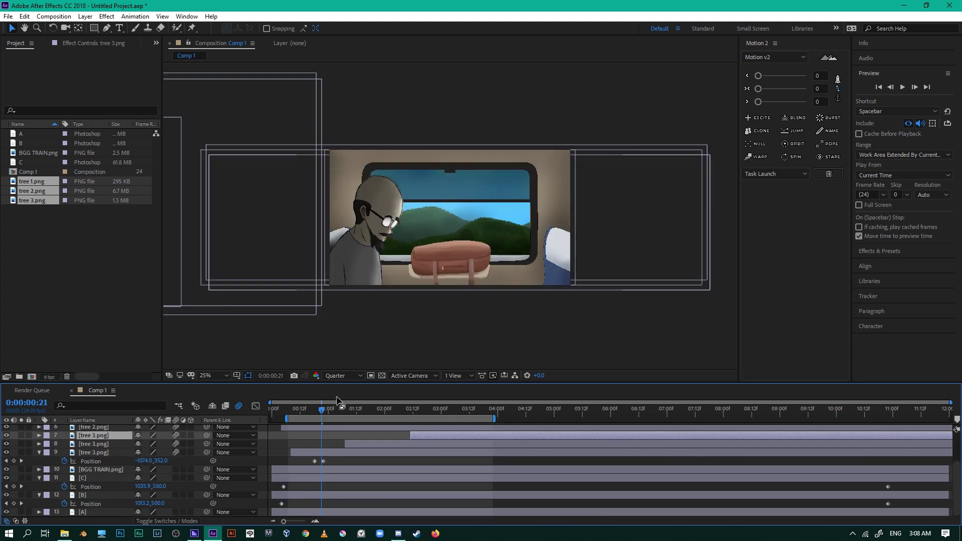
click(903, 88)
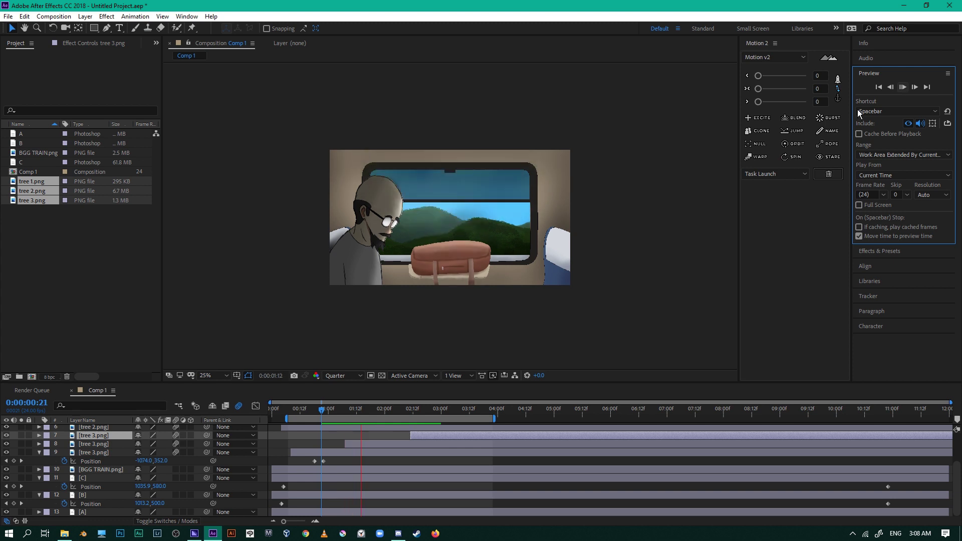
scroll(616, 197, up, 2)
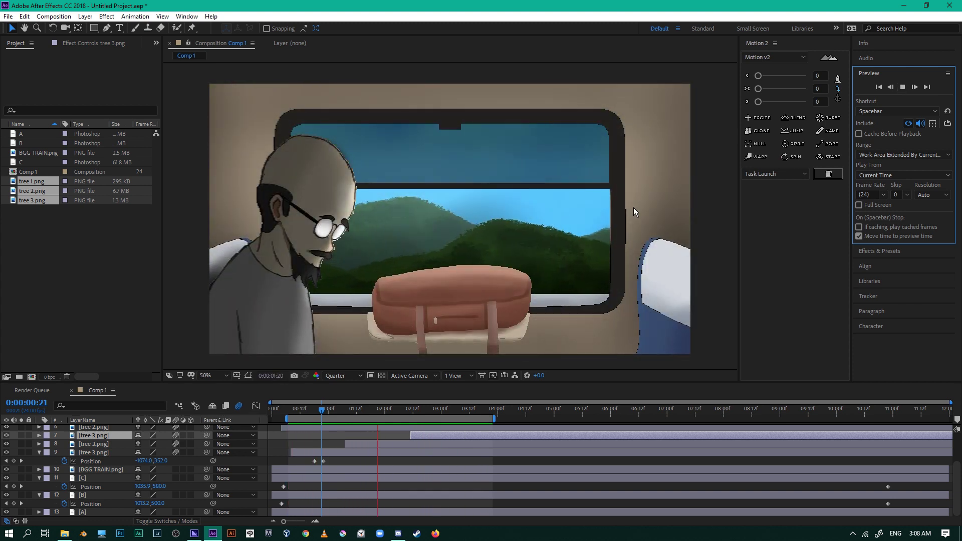
drag(362, 411, 372, 411)
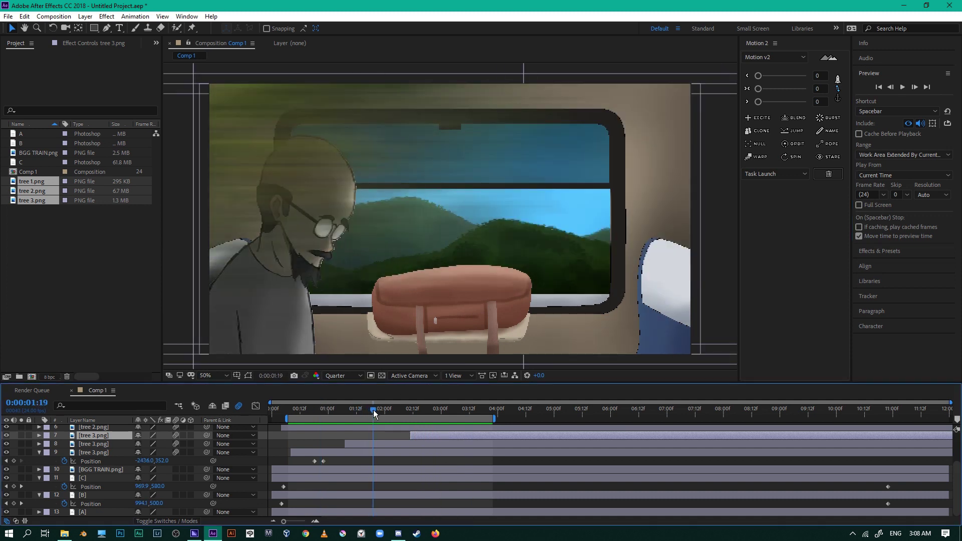
Step: Move the BGG TRAIN.png layer above all the tree layers and preview the trees passing behind the train interior
scroll(197, 456, up, 3)
scroll(177, 450, down, 3)
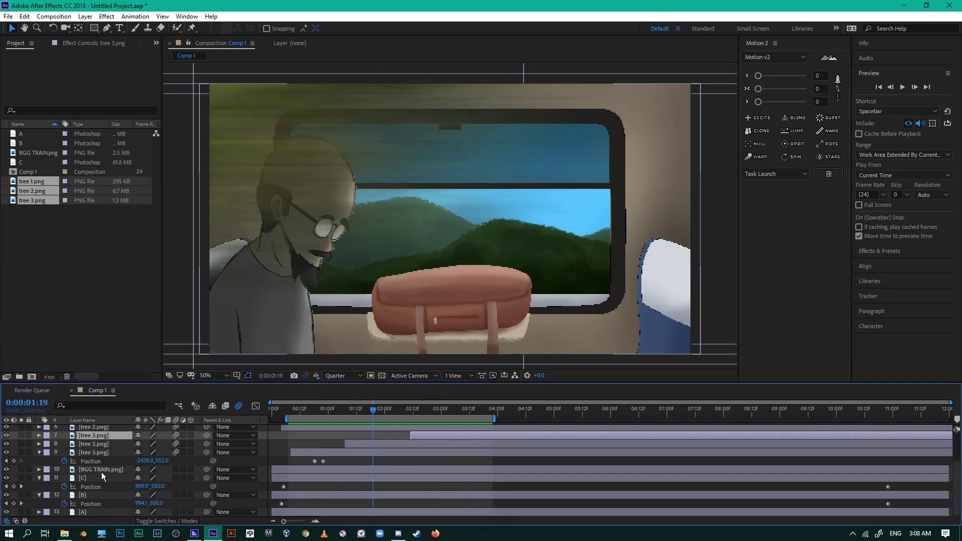
click(95, 453)
scroll(98, 453, up, 3)
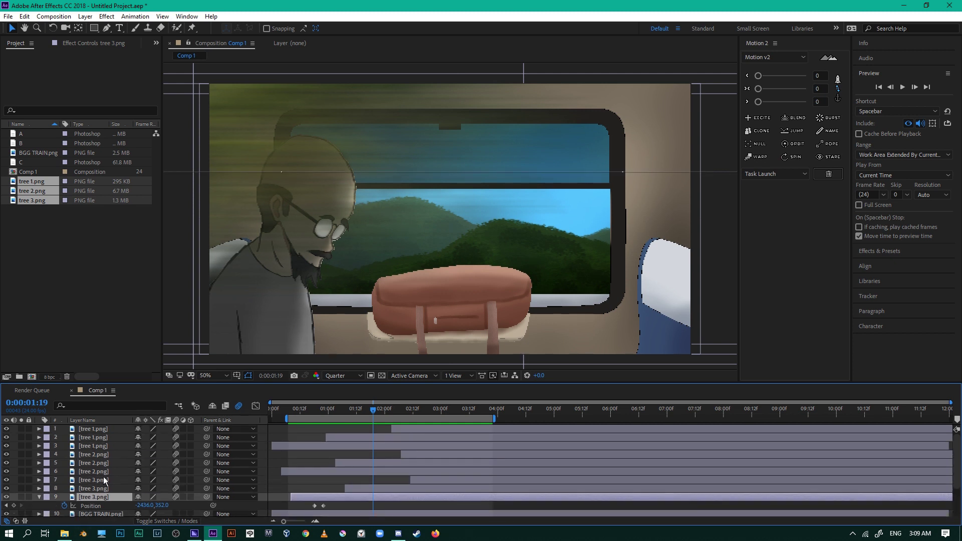
scroll(100, 482, down, 3)
click(91, 489)
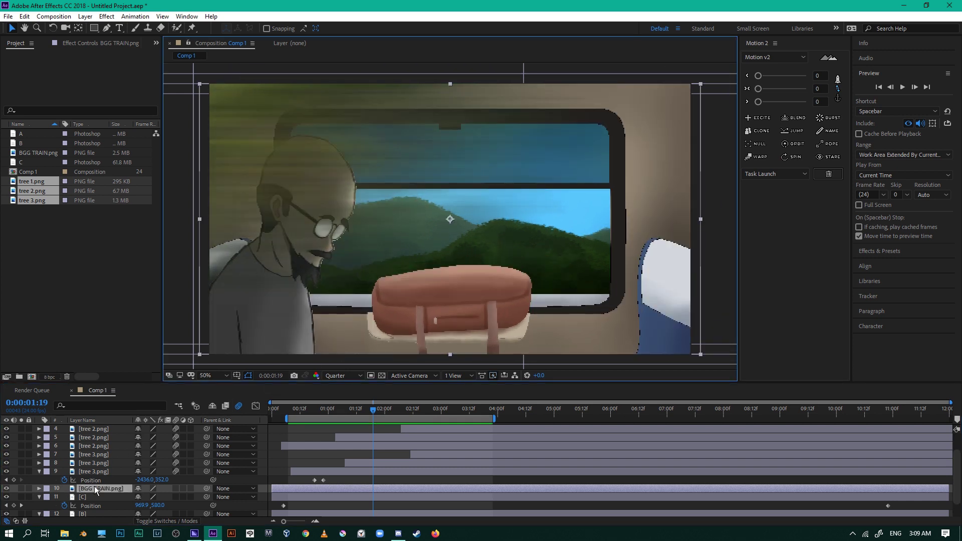
drag(96, 490, 96, 430)
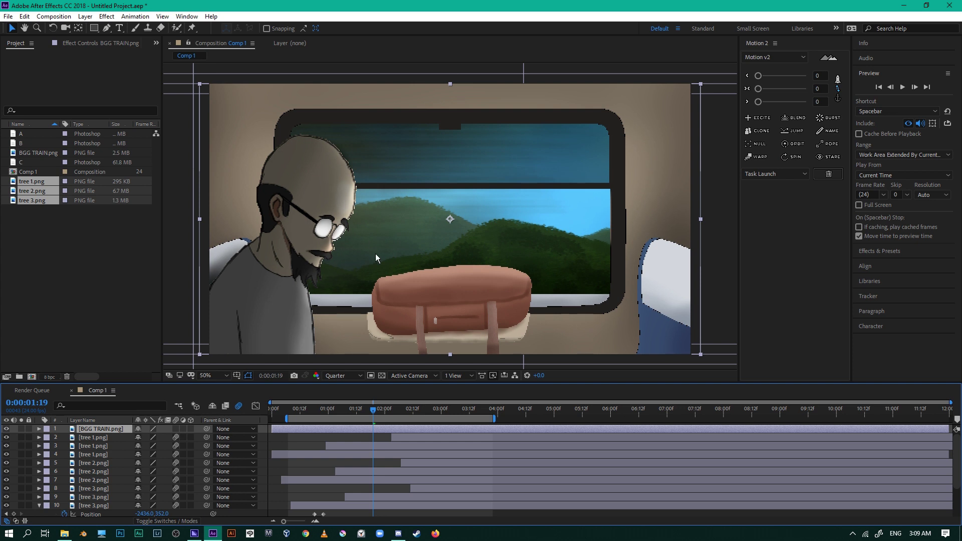
click(902, 88)
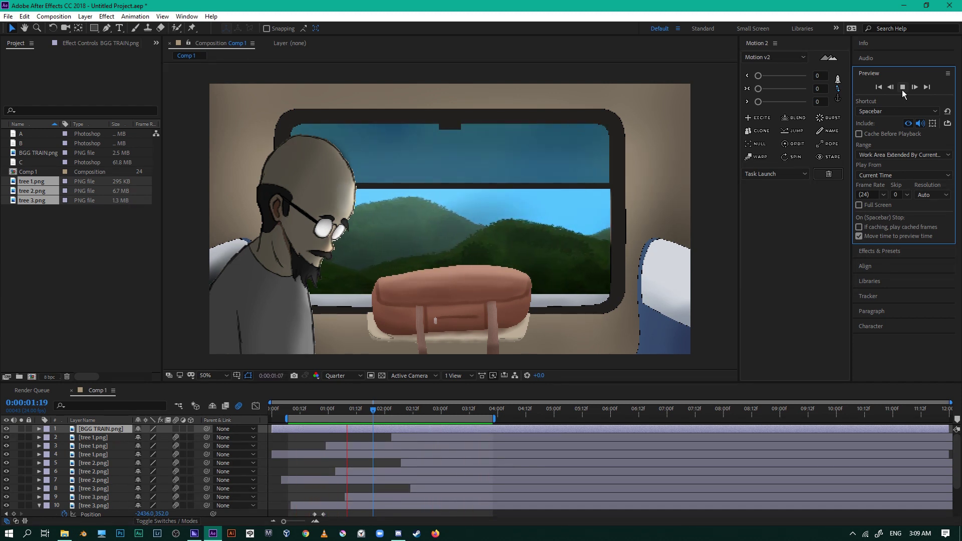
key(space)
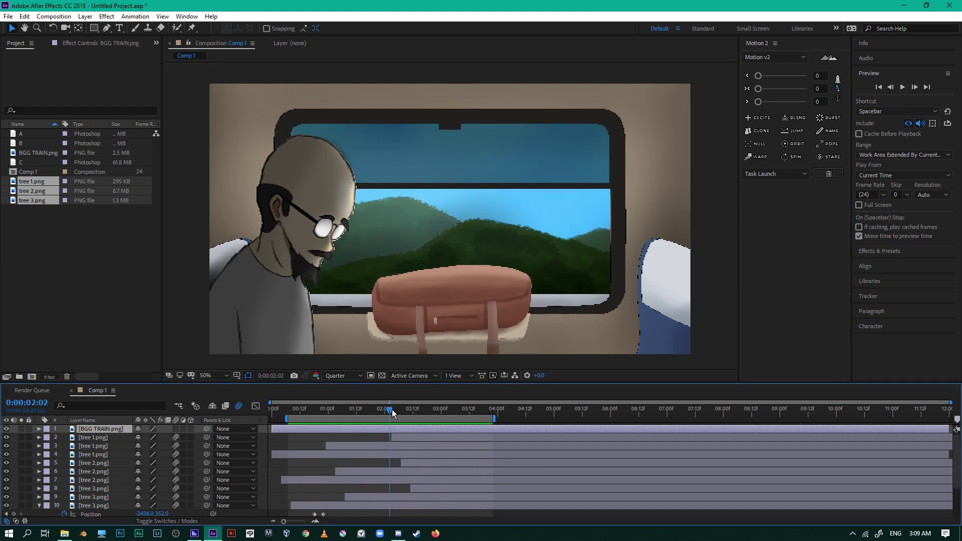
Step: Pre-compose all layers of Comp 1 into Pre-comp 1, moving all attributes into the new composition
scroll(100, 440, down, 3)
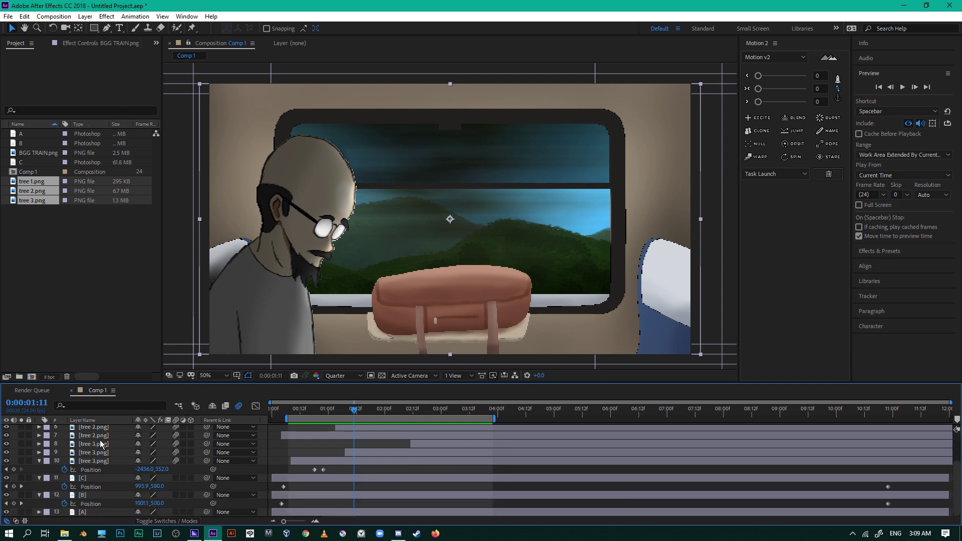
key(ctrl+a)
scroll(103, 492, up, 3)
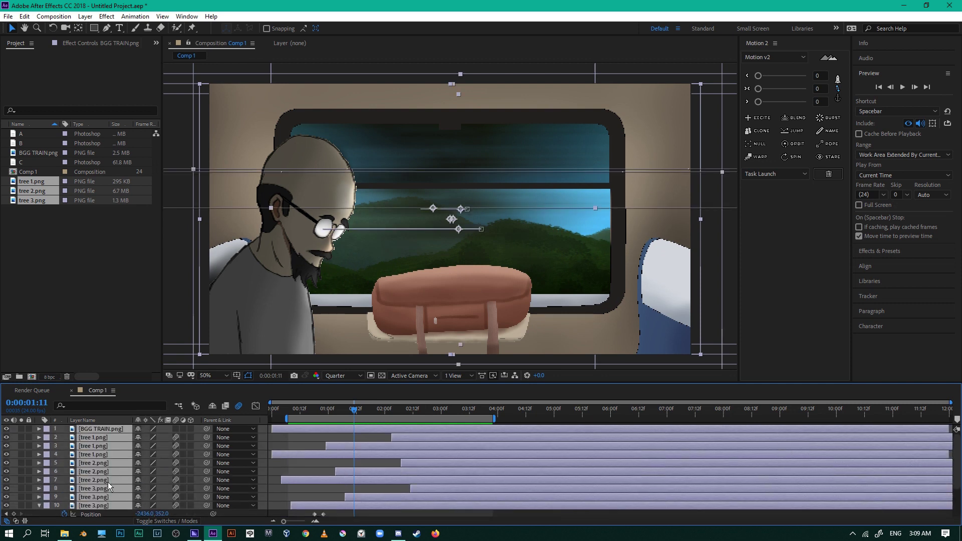
key(ctrl+shift+c)
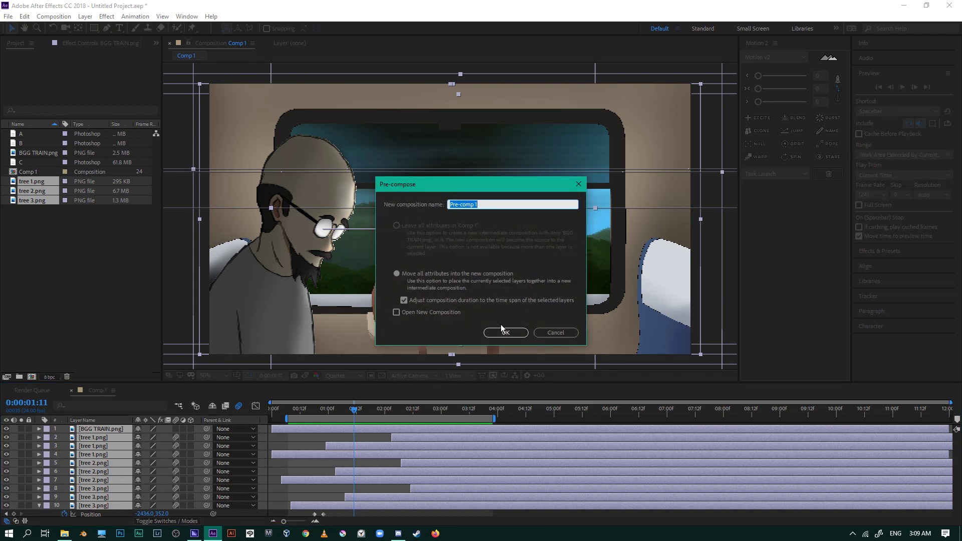
click(505, 334)
click(505, 333)
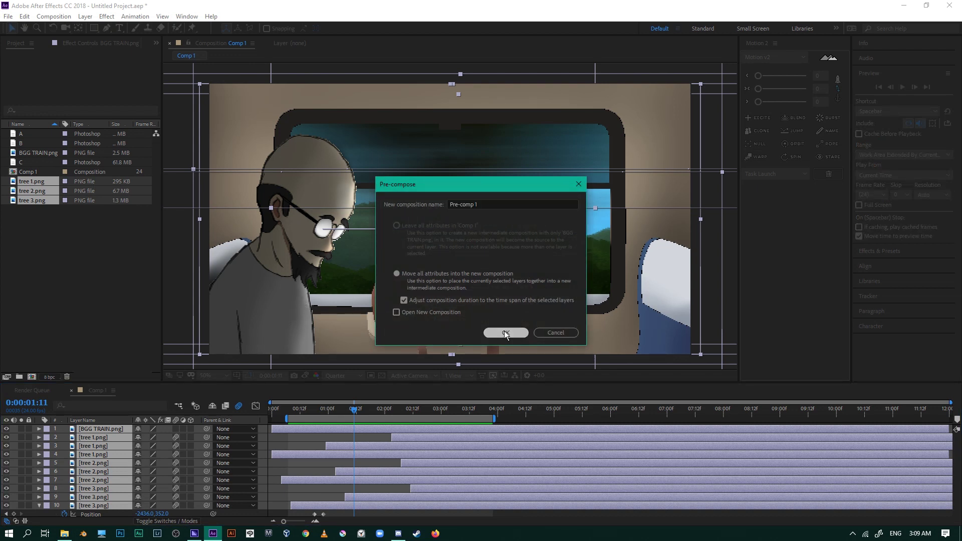
Step: Test moving the pre-comp as one layer, undo the move, preview the scene and set the current time to 0:00:00:07
drag(416, 276, 496, 218)
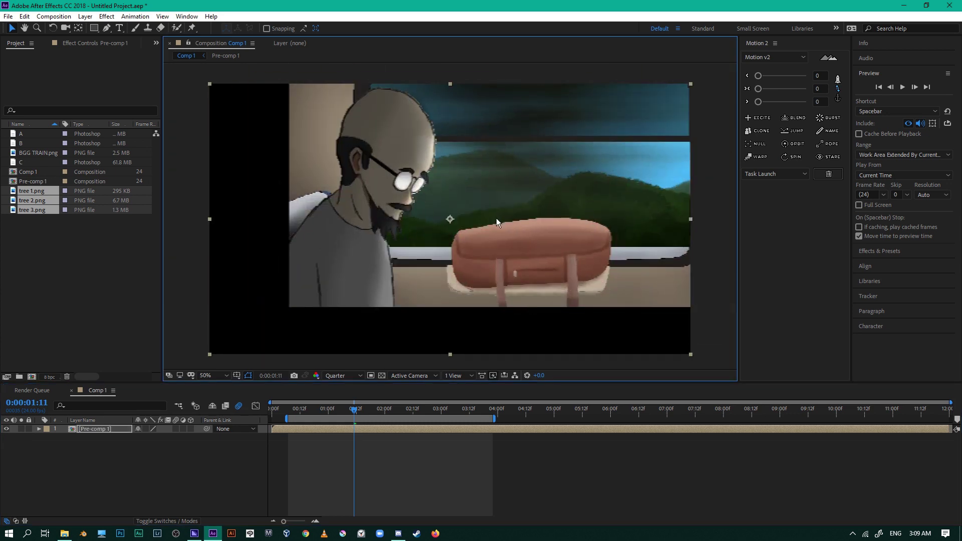
key(ctrl+z)
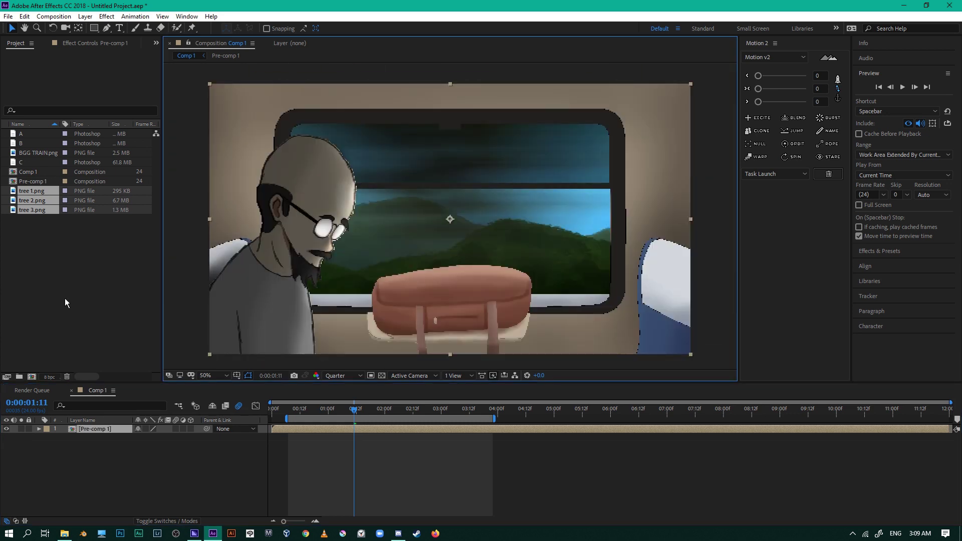
click(902, 88)
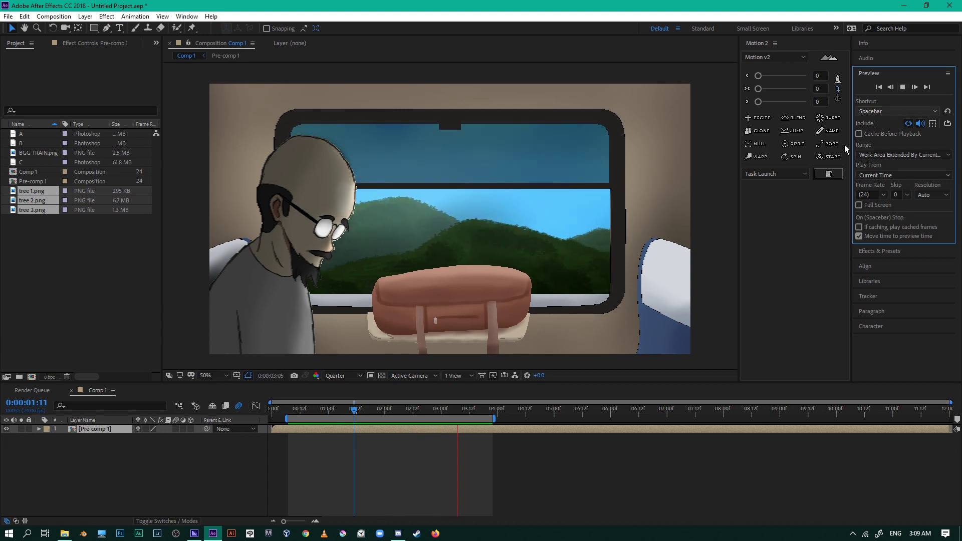
click(448, 409)
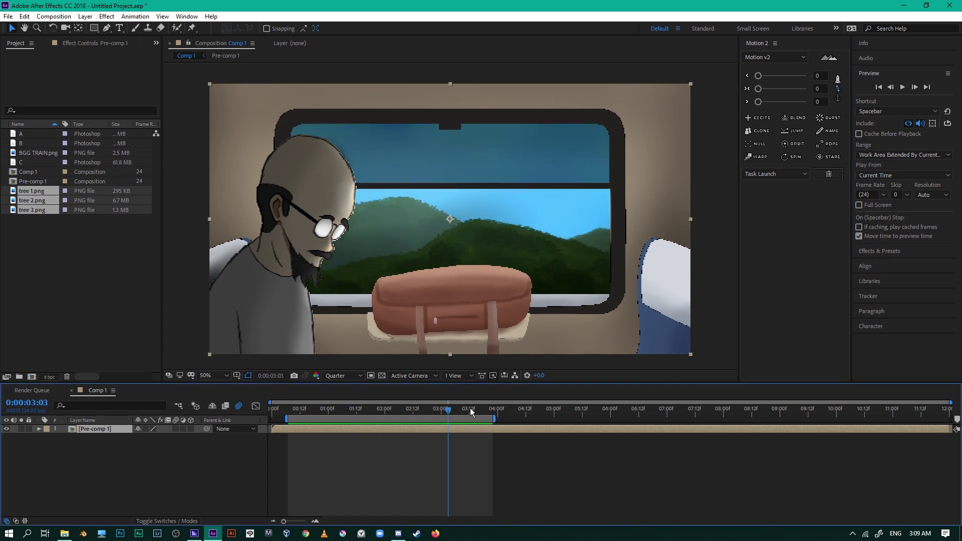
drag(465, 407, 292, 423)
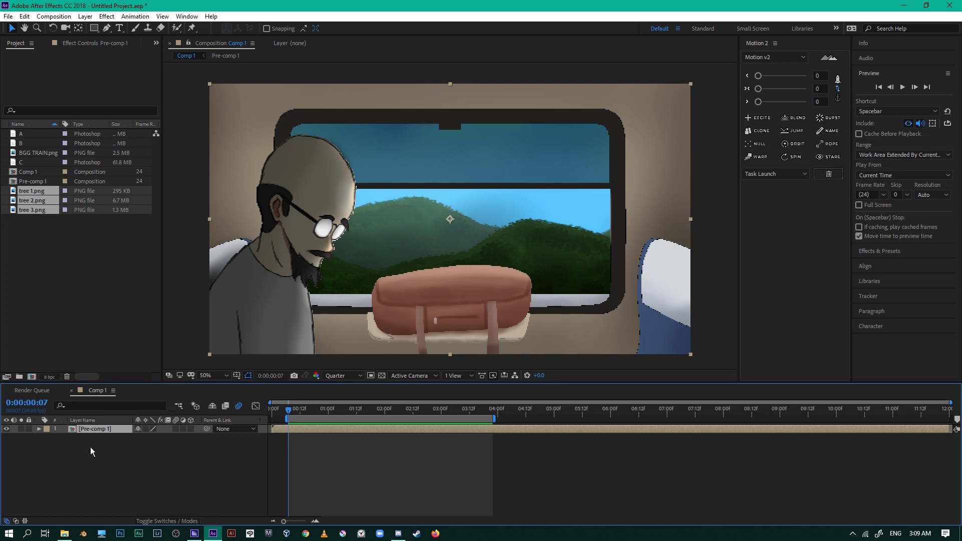
Step: Reveal the Transform properties of the Pre-comp 1 layer
click(39, 429)
click(47, 439)
click(47, 439)
click(47, 439)
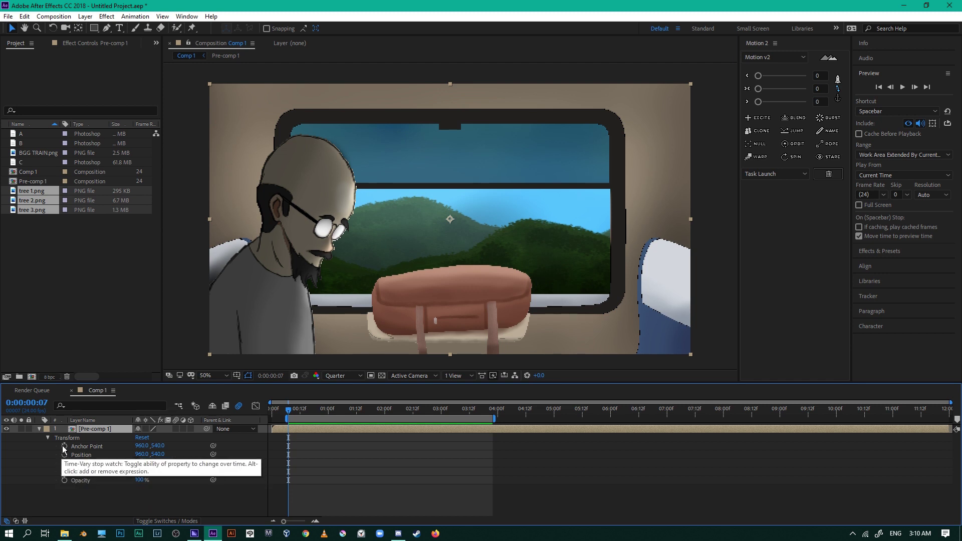
drag(459, 221, 476, 204)
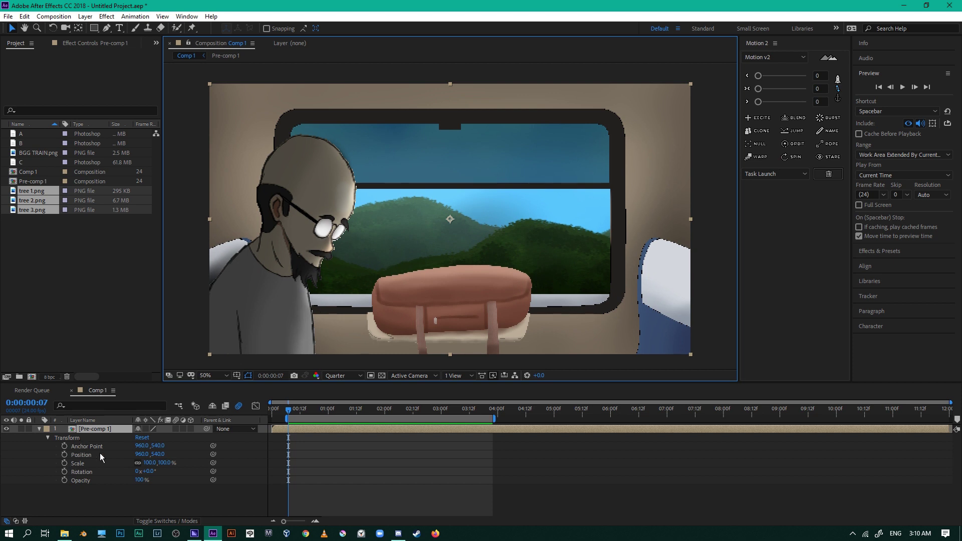
drag(142, 454, 90, 461)
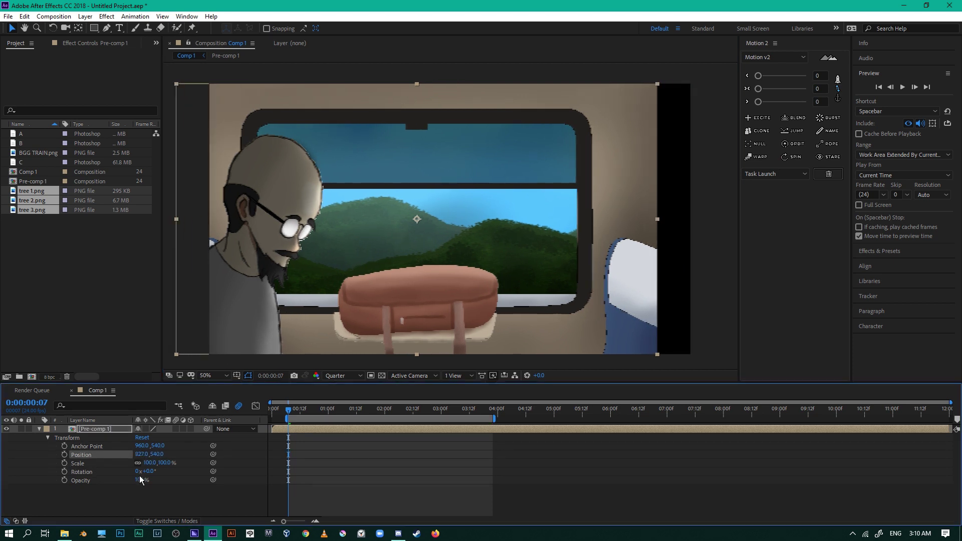
key(ctrl+z)
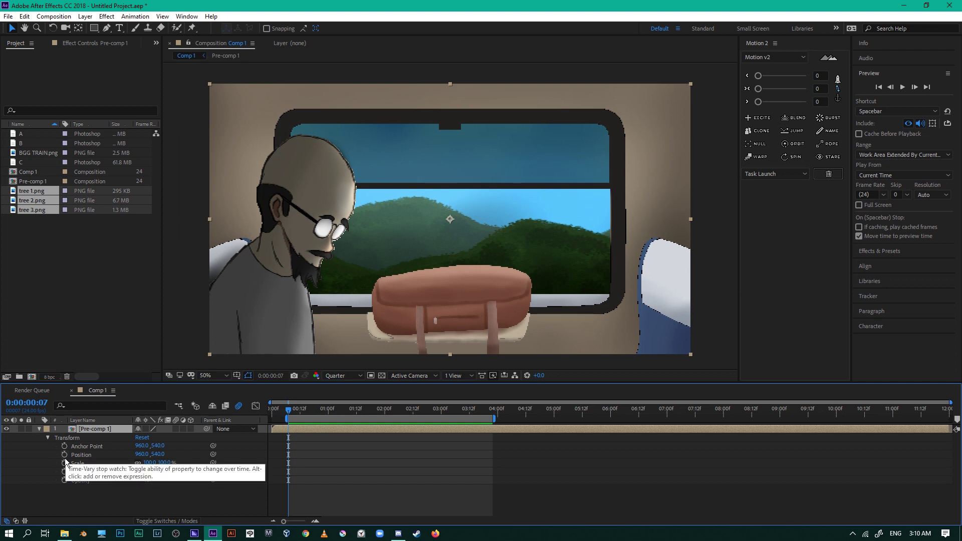
Step: Add the expression wiggle(10,10) to the Position of Pre-comp 1
alt+click(65, 455)
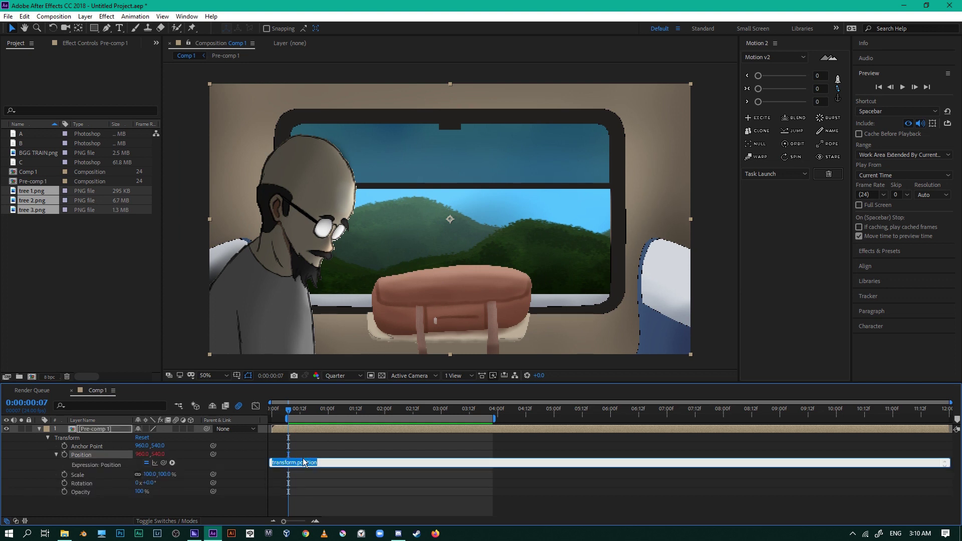
key(BackSpace)
text(w)
text(iggle()
text(4)
text())
key(Return)
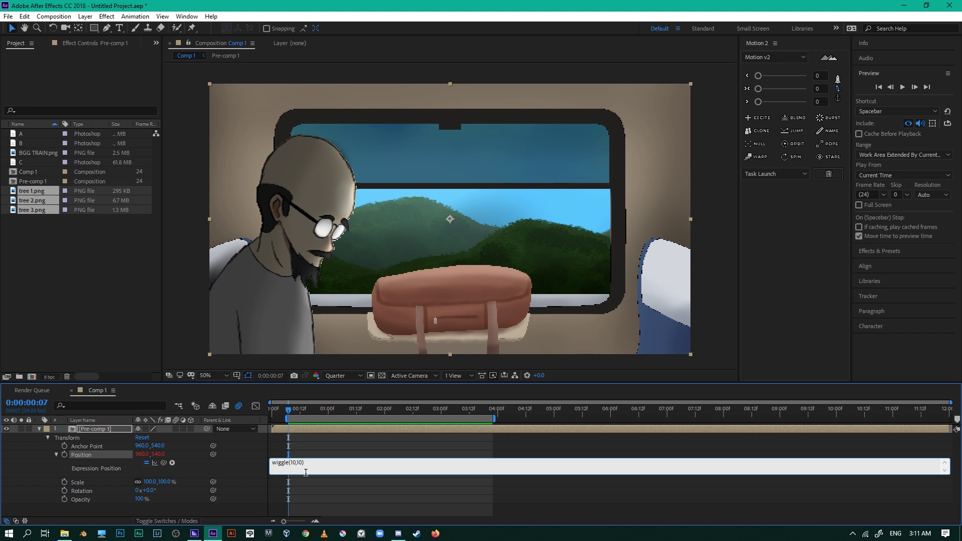
click(313, 445)
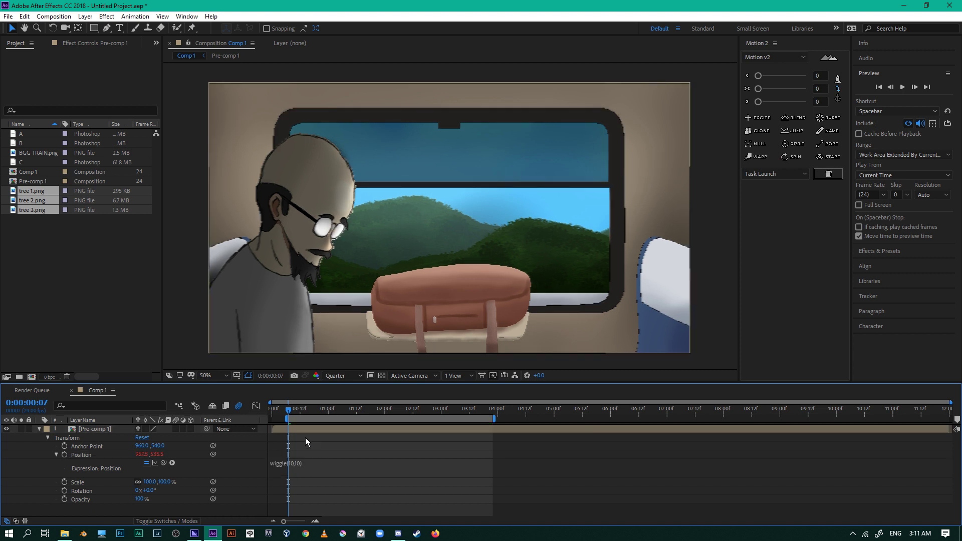
Step: Preview the camera-shake motion from about 0:00:00:23
drag(289, 414, 358, 418)
key(space)
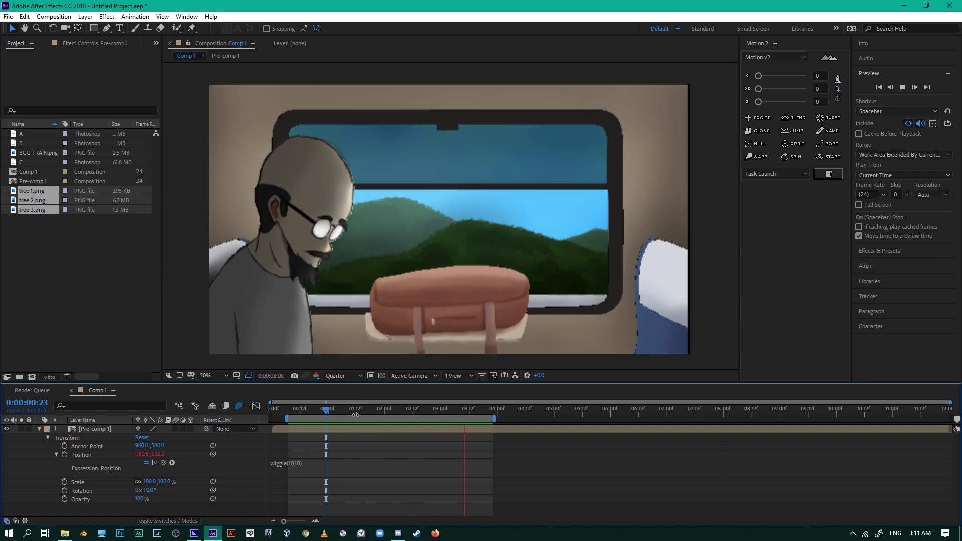
key(space)
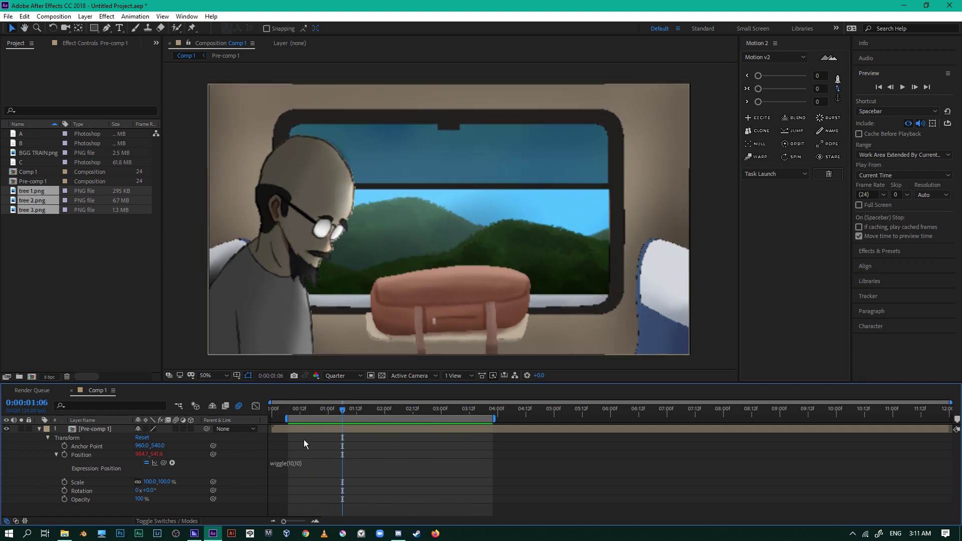
Step: Change the Position expression to wiggle(20,10) and preview the faster shake
click(288, 462)
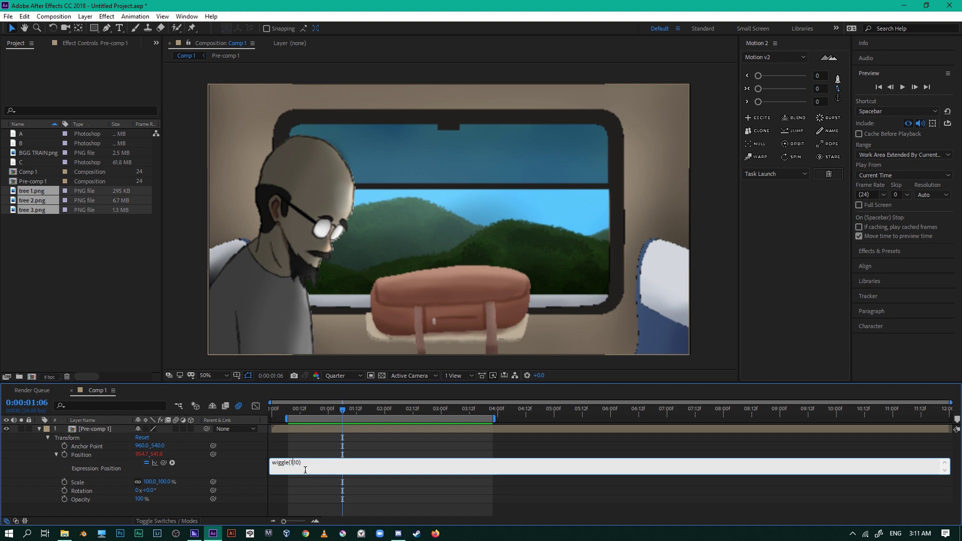
key(BackSpace)
key(BackSpace)
text(20)
click(309, 410)
key(space)
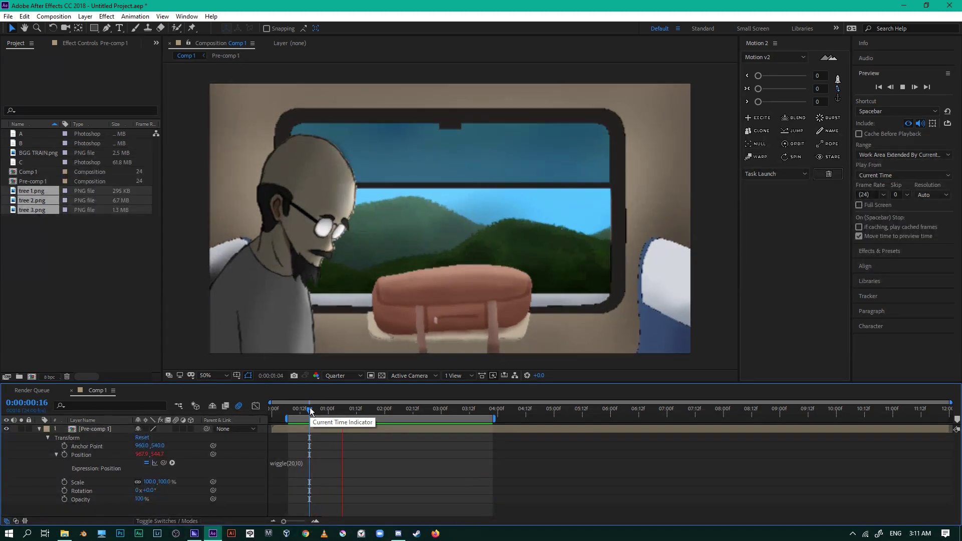
Step: Collapse the layer's properties and turn on the transparency grid to inspect the frame edges while previewing the shake
click(39, 429)
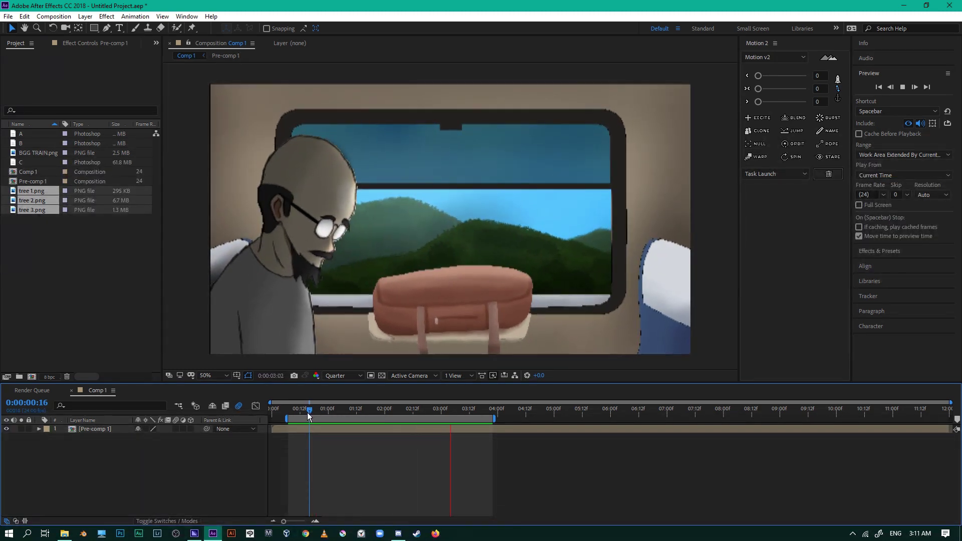
click(321, 411)
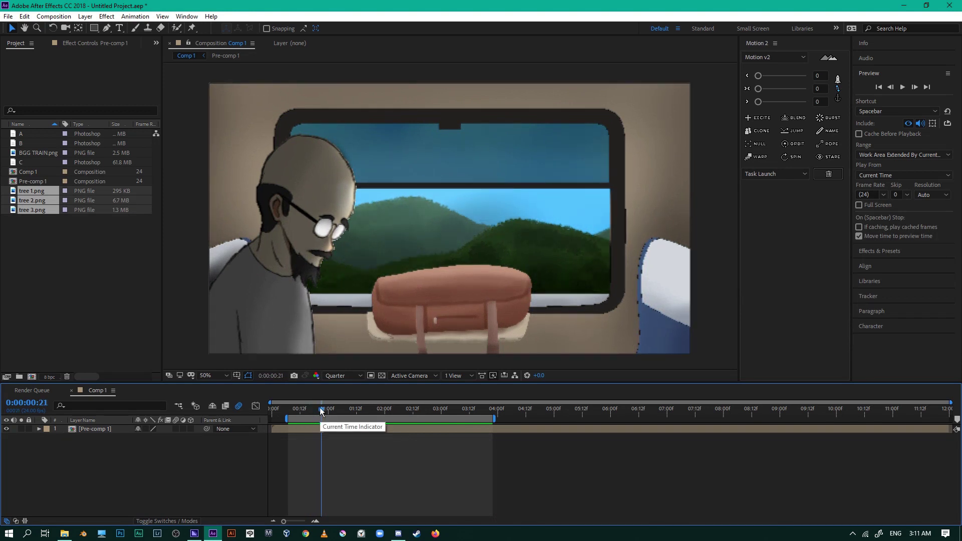
key(space)
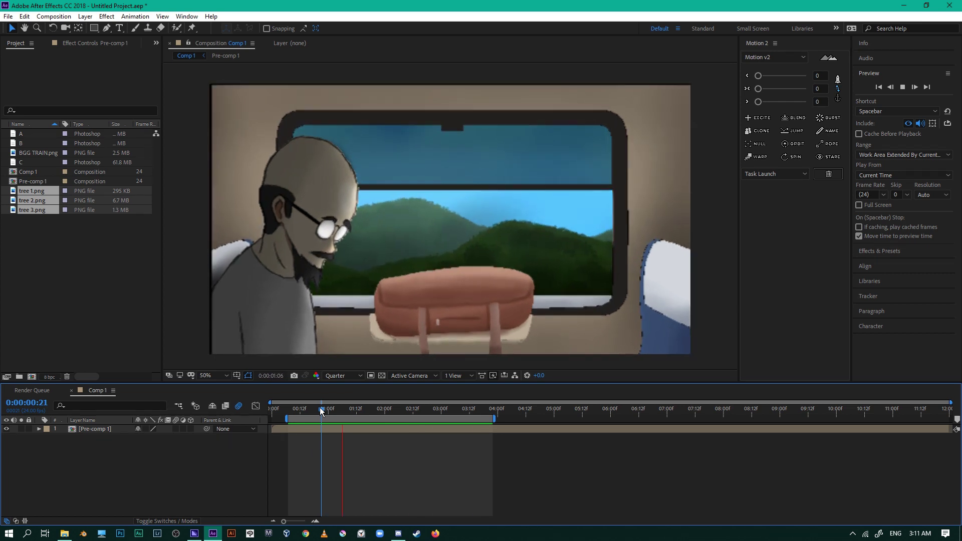
click(345, 410)
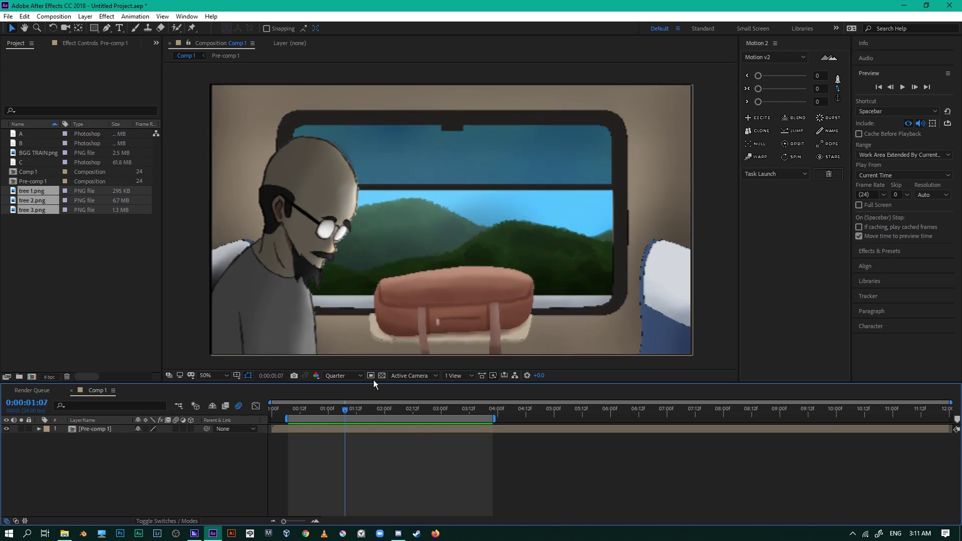
click(382, 376)
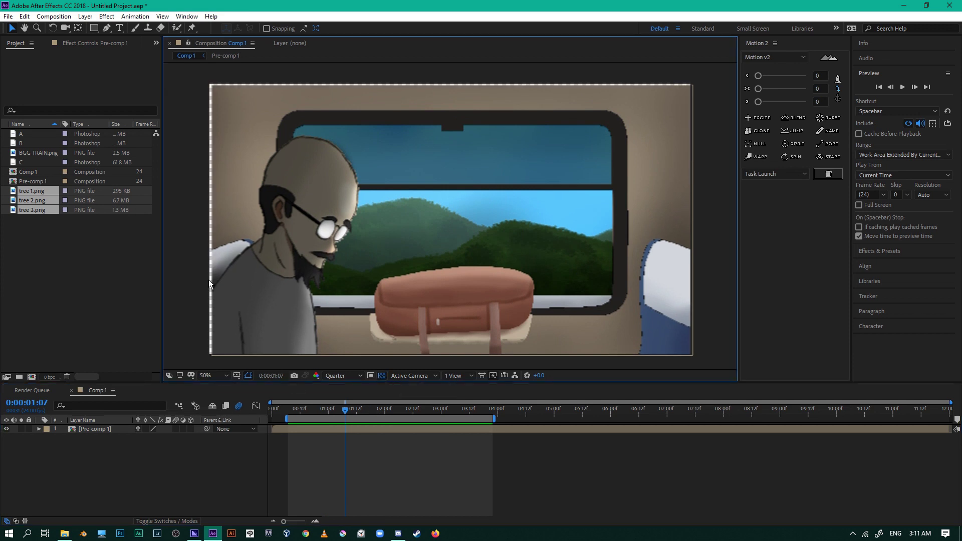
click(902, 87)
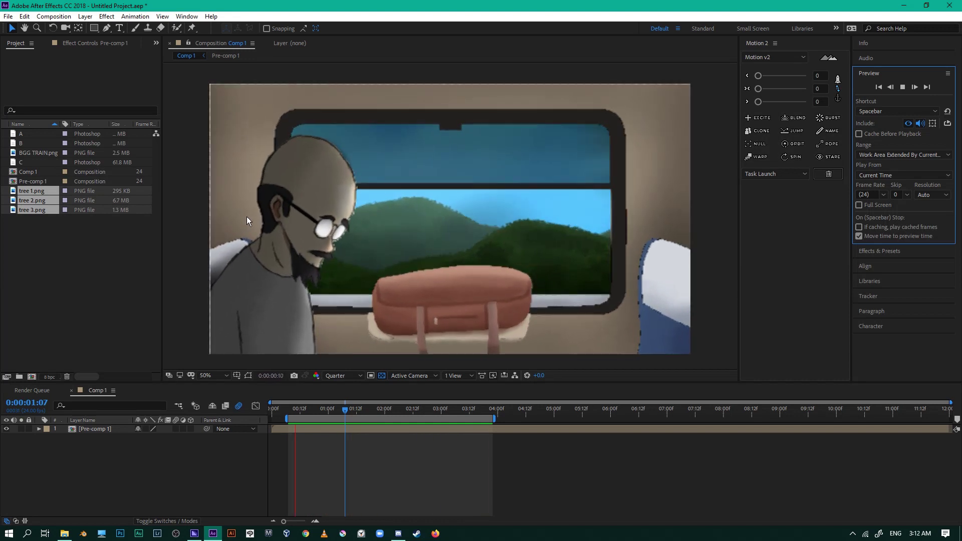
Step: Scale Pre-comp 1 up slightly past all frame edges so the shake exposes no borders, and preview the scene
click(527, 308)
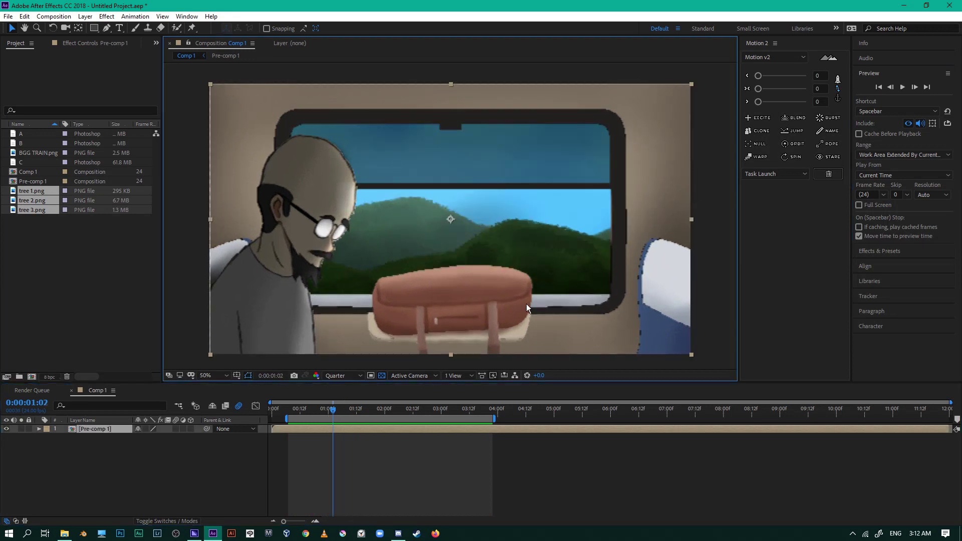
drag(691, 355, 704, 369)
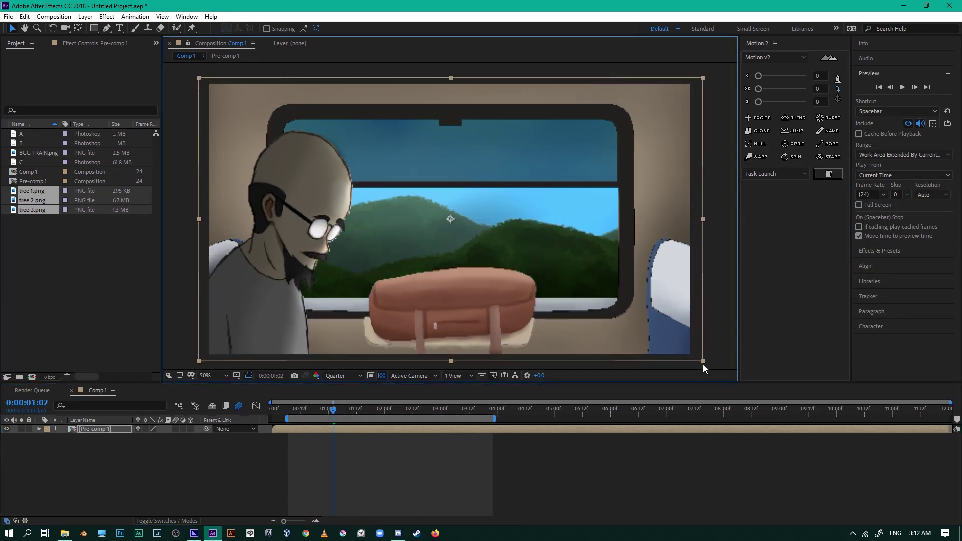
click(903, 88)
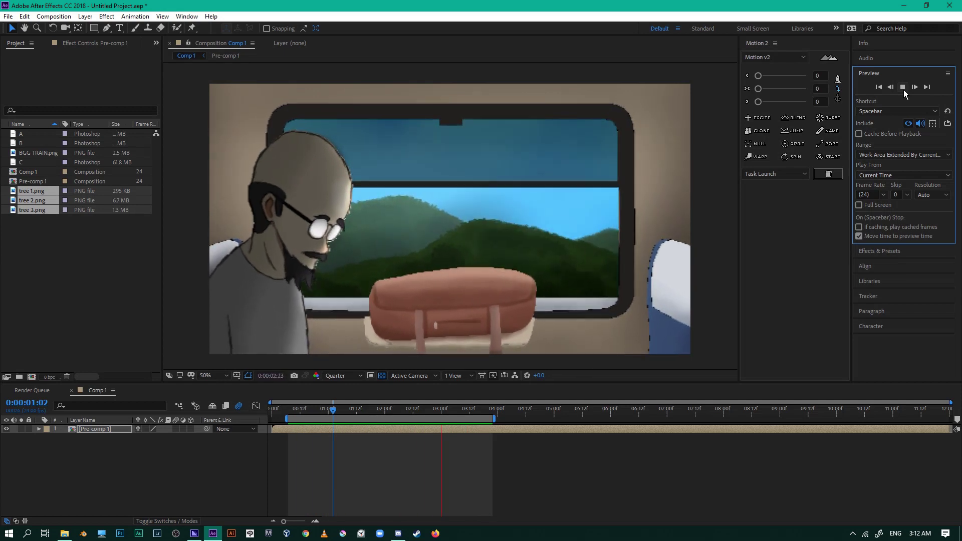
Step: Stop the preview, turn off the transparency grid, and set the current time to 0:00:01:21
click(425, 412)
click(382, 376)
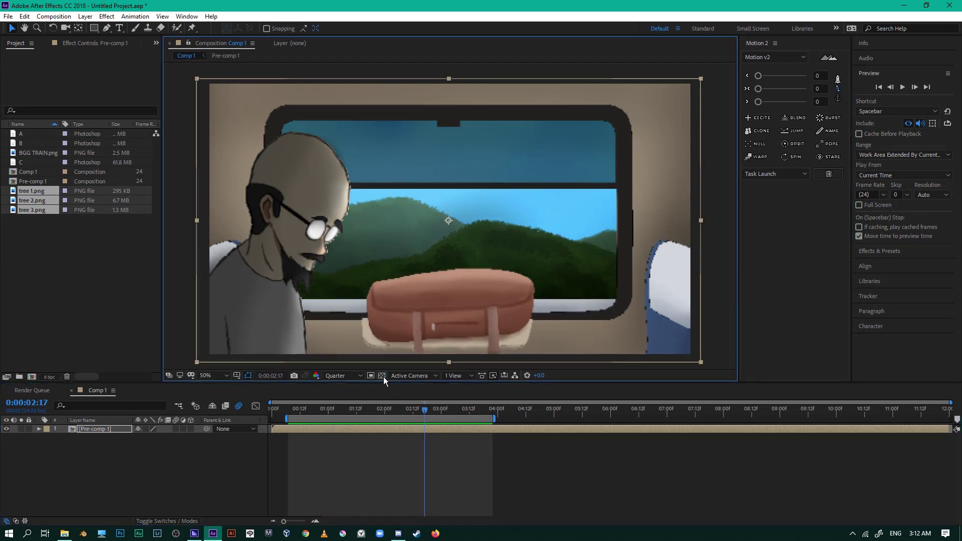
click(378, 411)
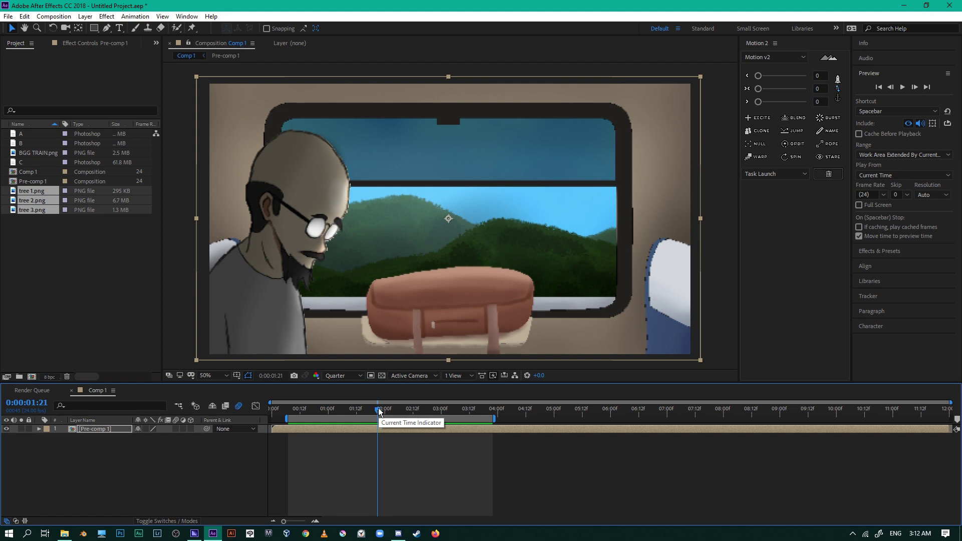
Step: Add Comp 1 to the render queue and set its output module format to QuickTime
key(ctrl+m)
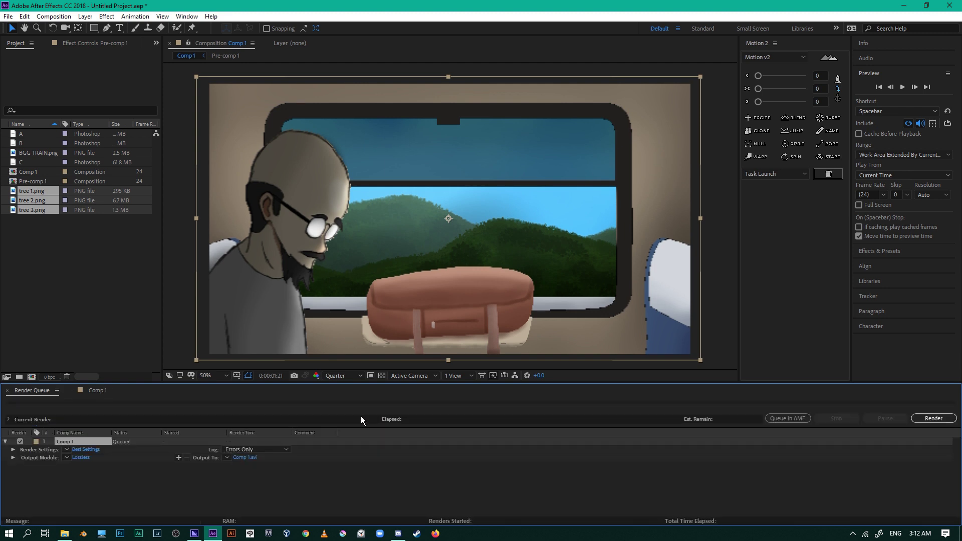
click(82, 457)
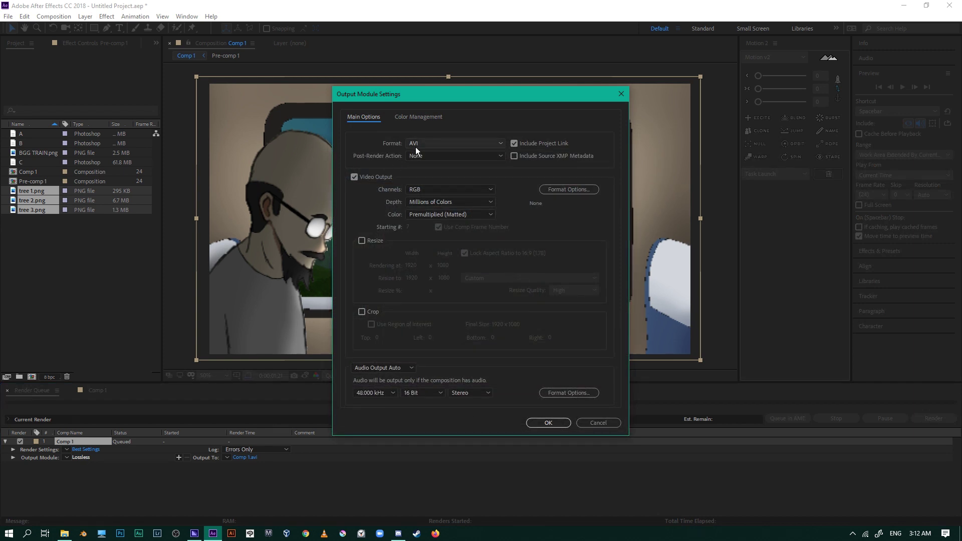
click(416, 145)
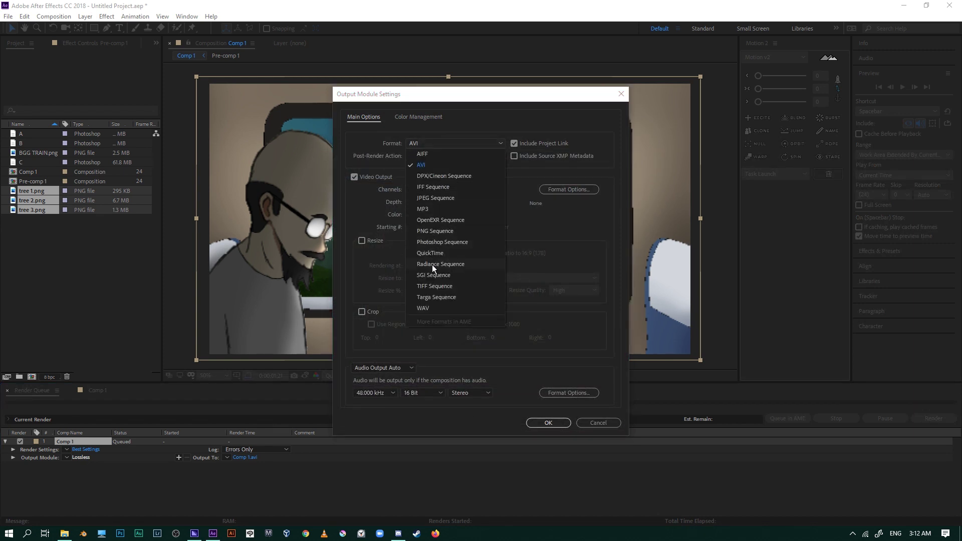
click(432, 252)
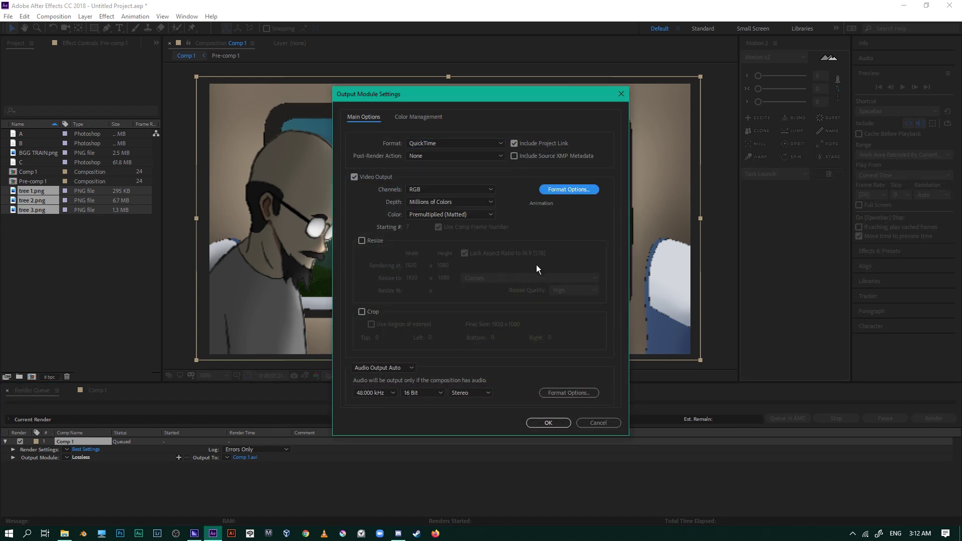
click(552, 393)
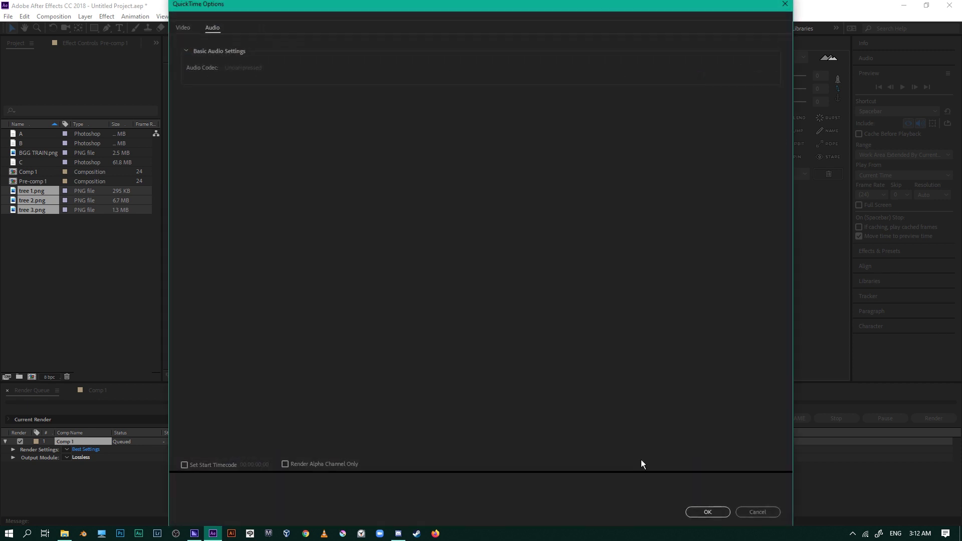
click(758, 511)
click(554, 423)
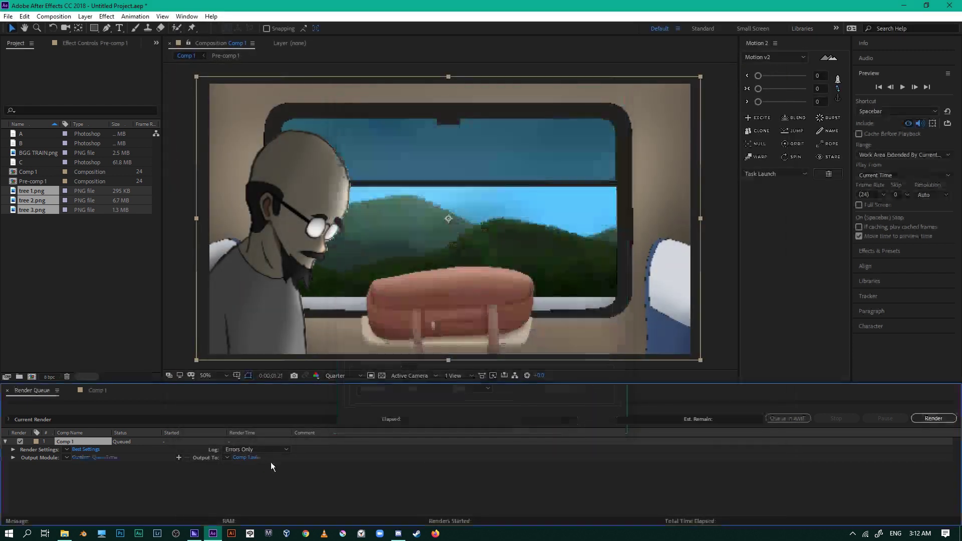
Step: Set the output destination to Comp 1.mov on the Desktop and render the queued composition
click(250, 458)
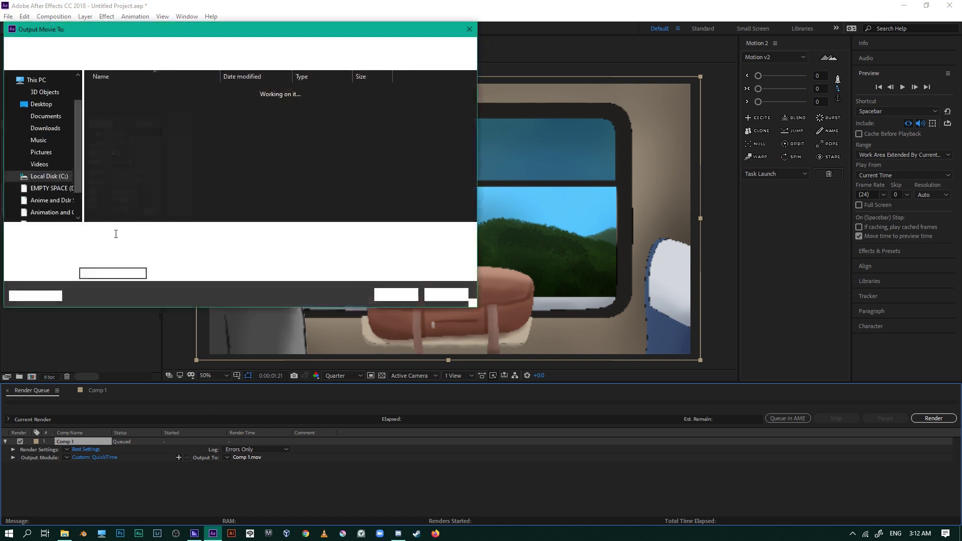
click(41, 103)
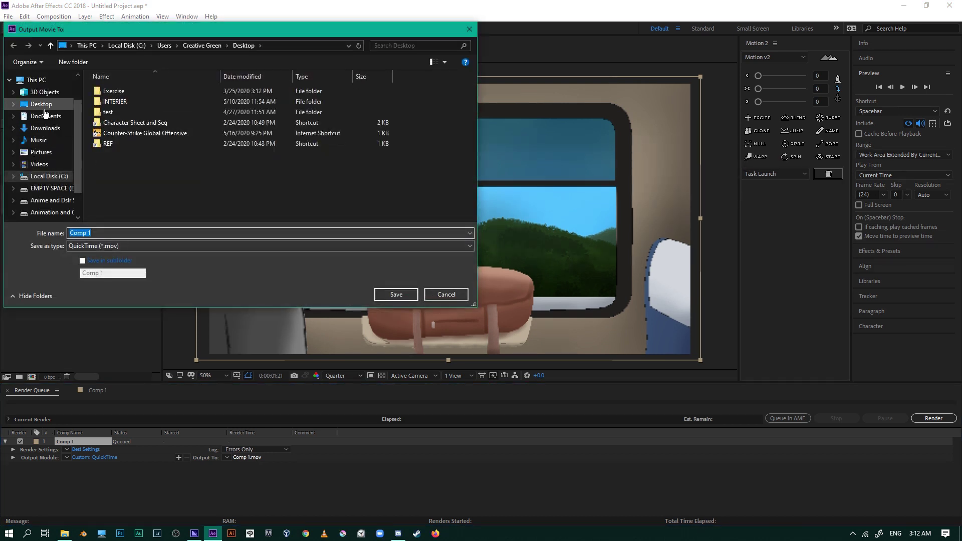
click(390, 291)
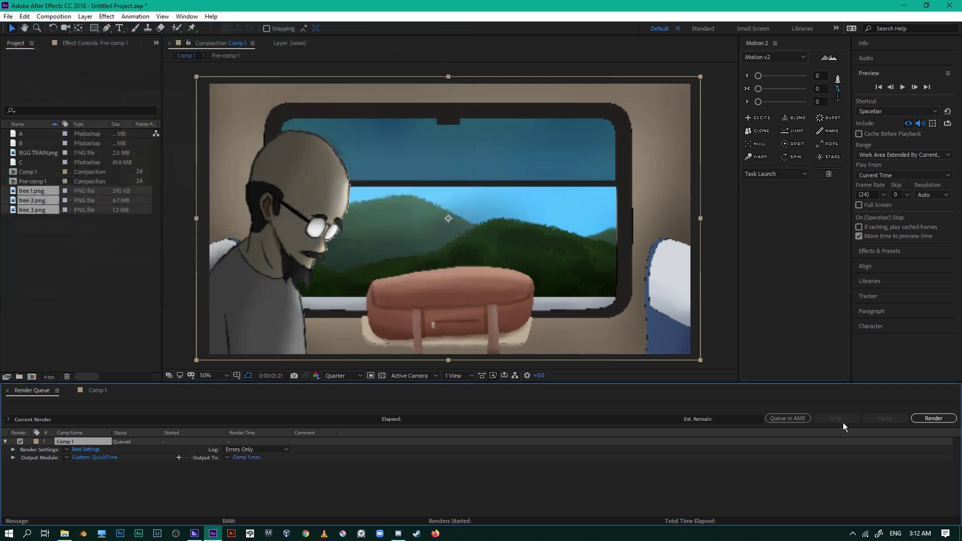
click(940, 419)
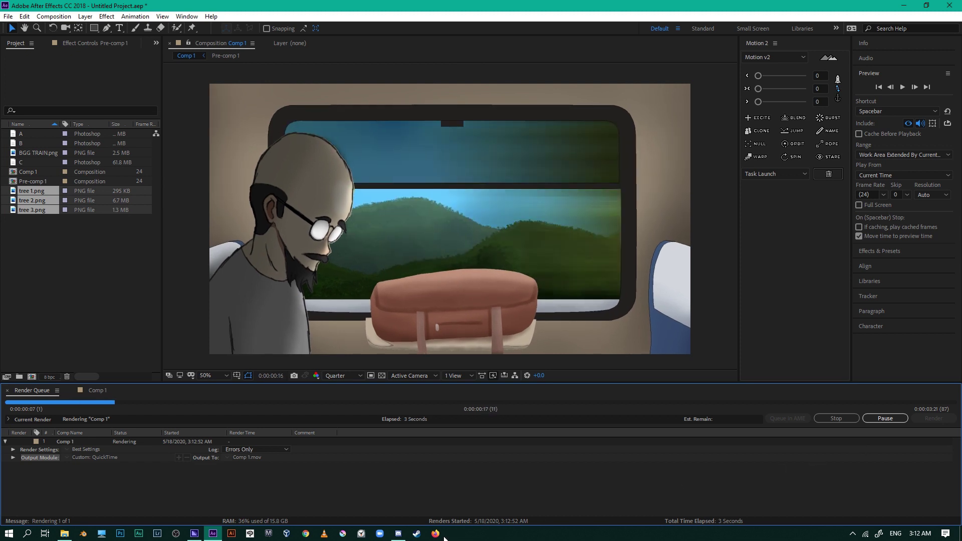
Step: Switch to Discord and view the animation clips posted in the 2d-animations channel while the render runs
click(401, 535)
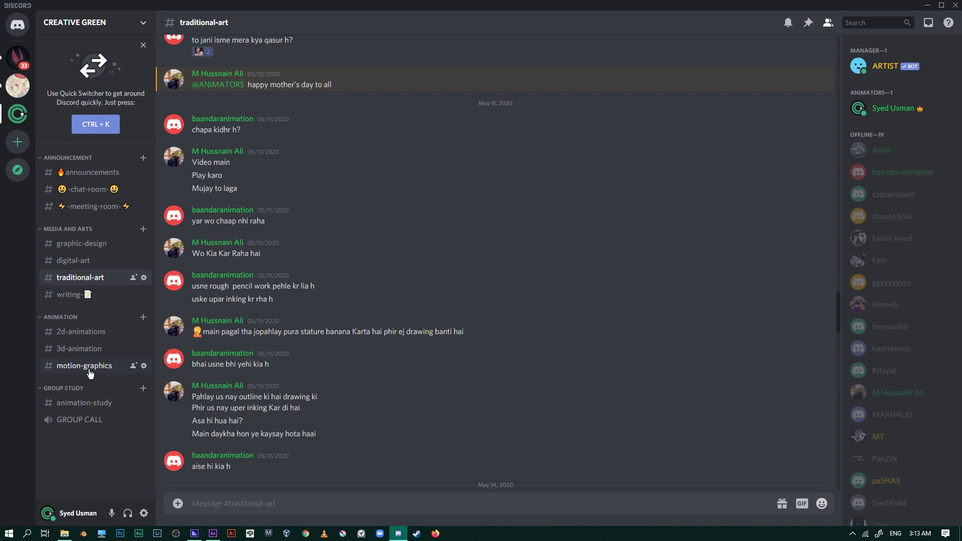
click(91, 329)
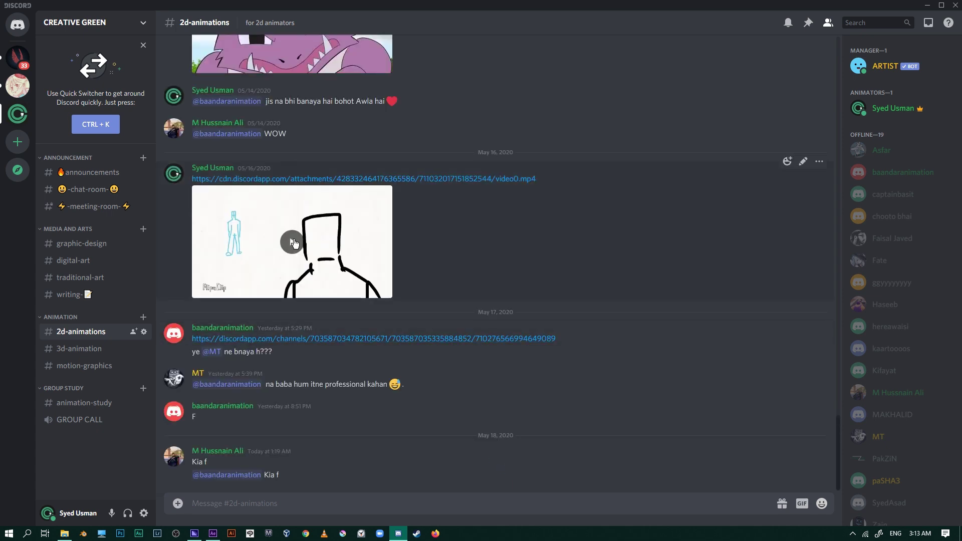
click(294, 244)
scroll(545, 302, up, 2)
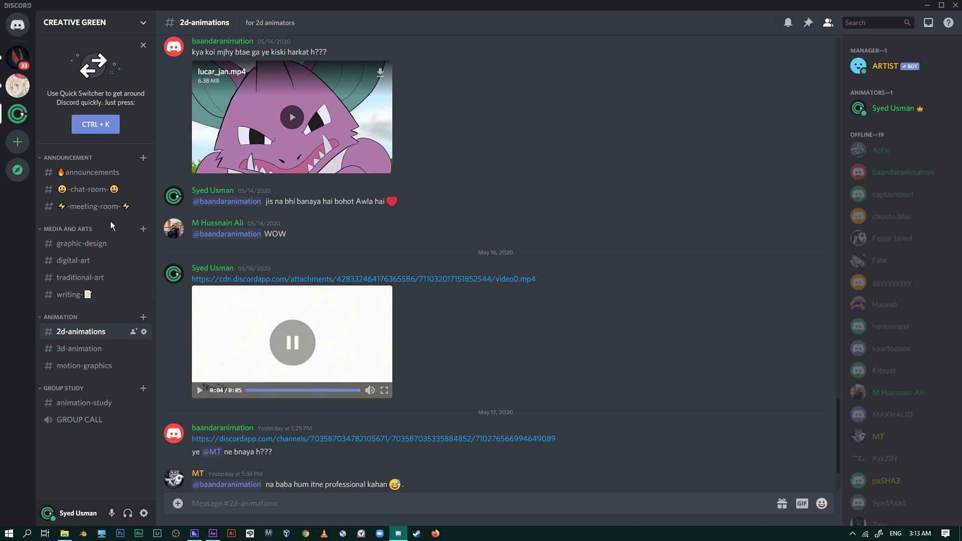
click(271, 129)
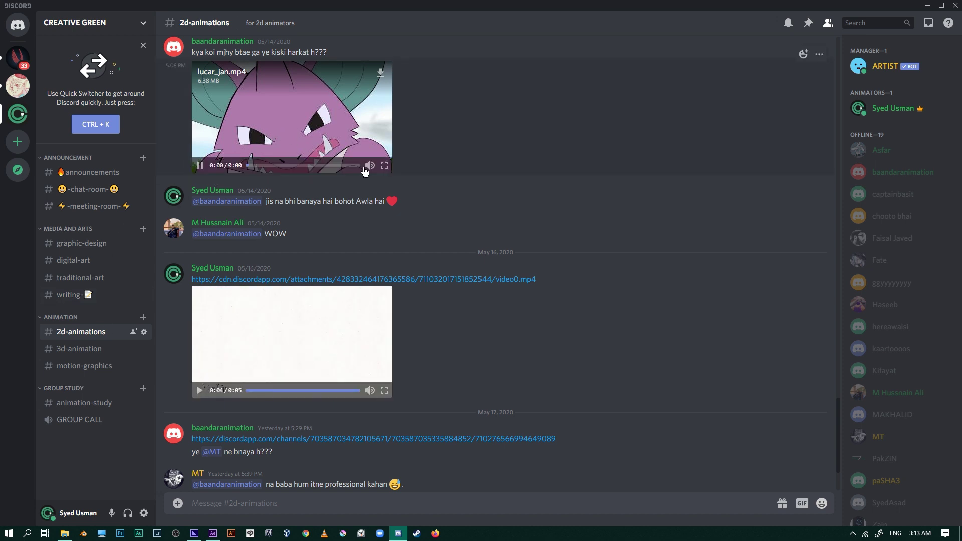
click(925, 6)
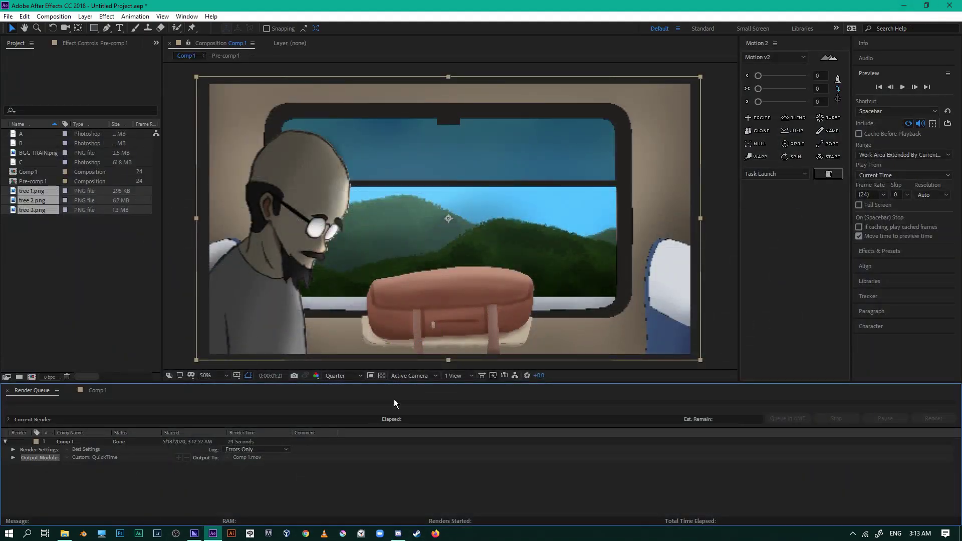
Step: Minimize After Effects and move the rendered Comp 1 file to the empty middle of the desktop
click(904, 5)
click(907, 5)
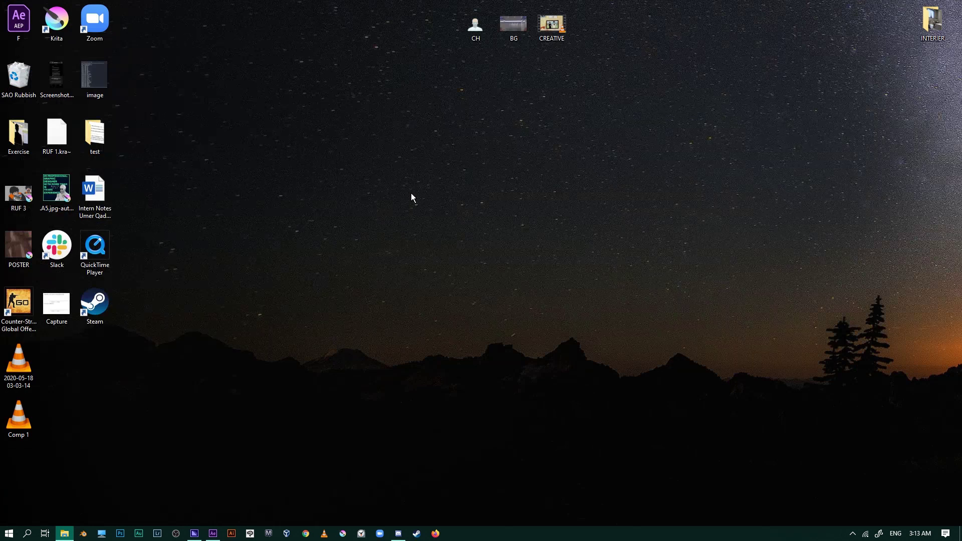
drag(417, 285, 390, 320)
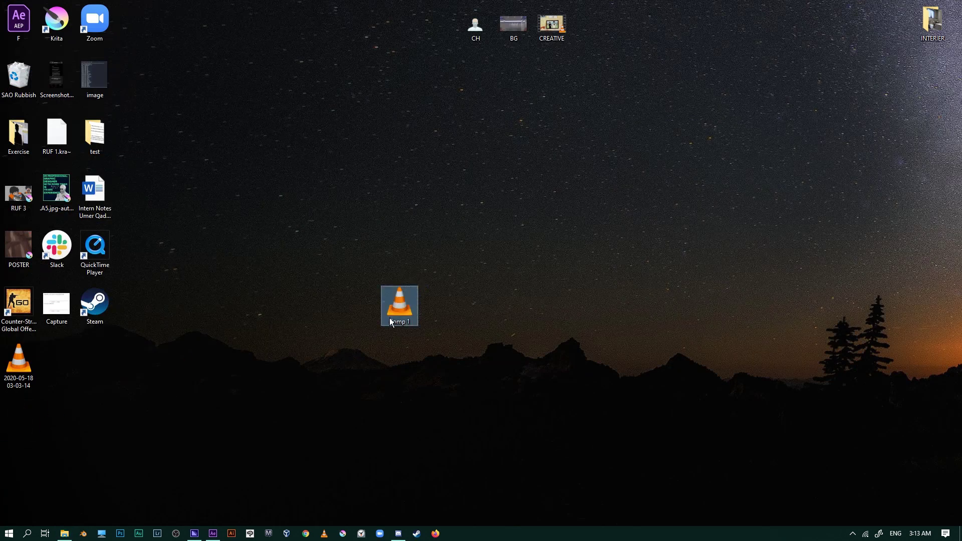
Step: Play the rendered Comp 1 file in VLC, pause it, and close the player
double_click(398, 304)
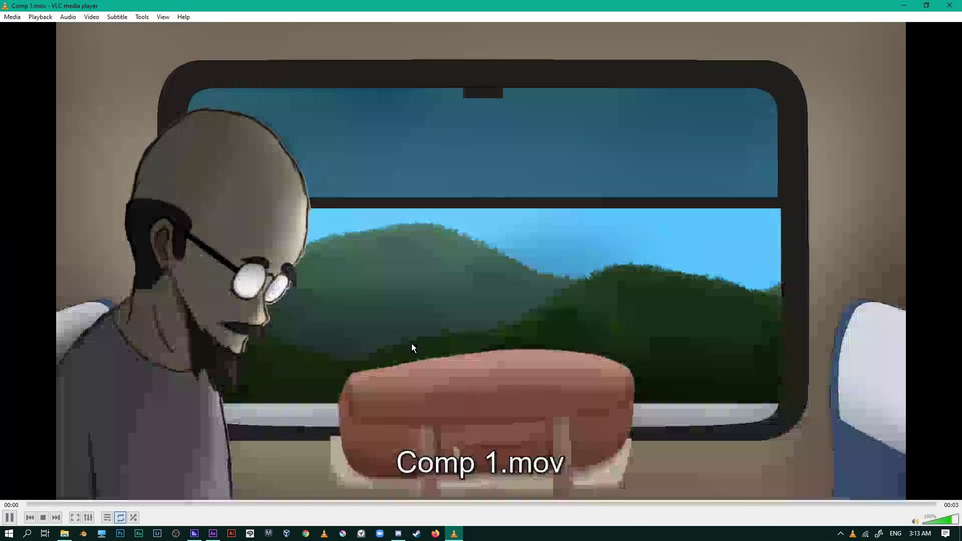
key(space)
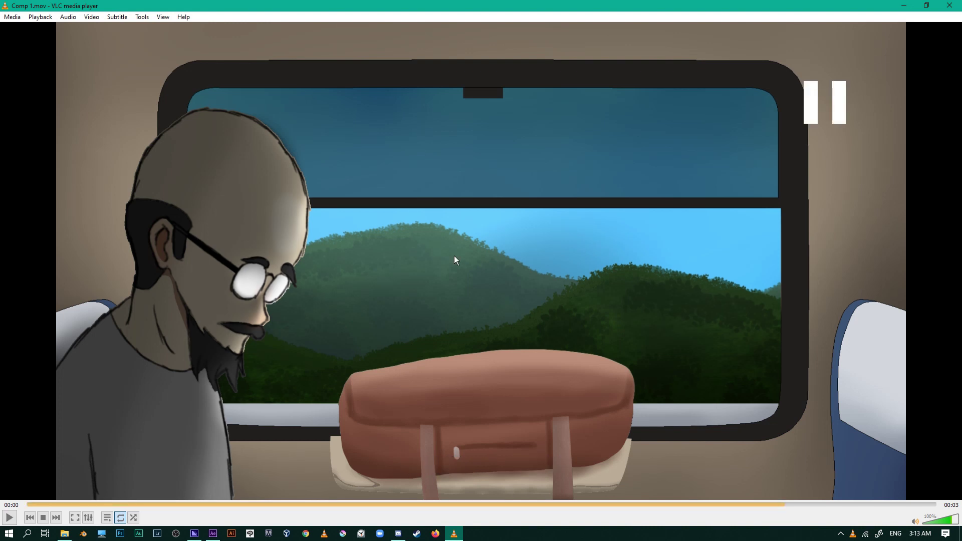
click(949, 6)
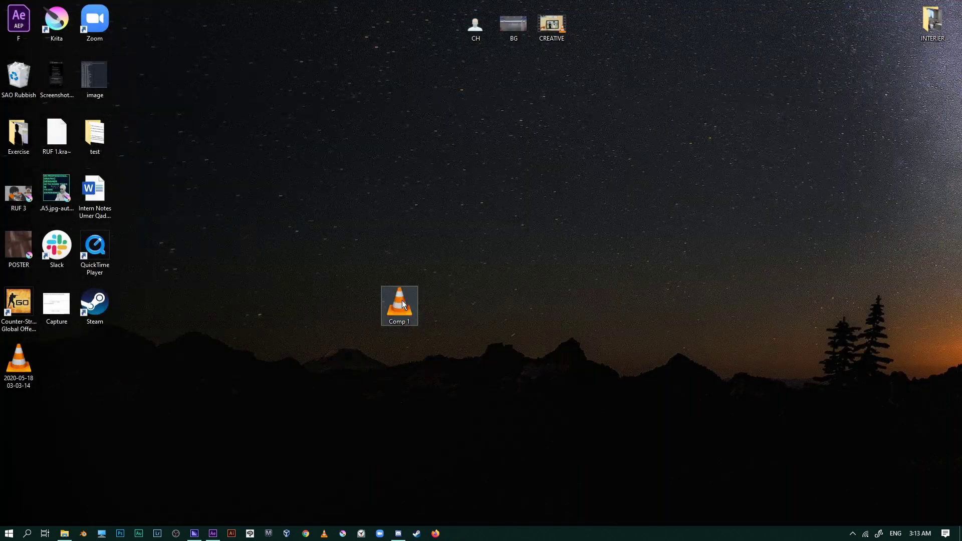
Step: Check the file size in the properties of the rendered Comp 1 video
right_click(401, 319)
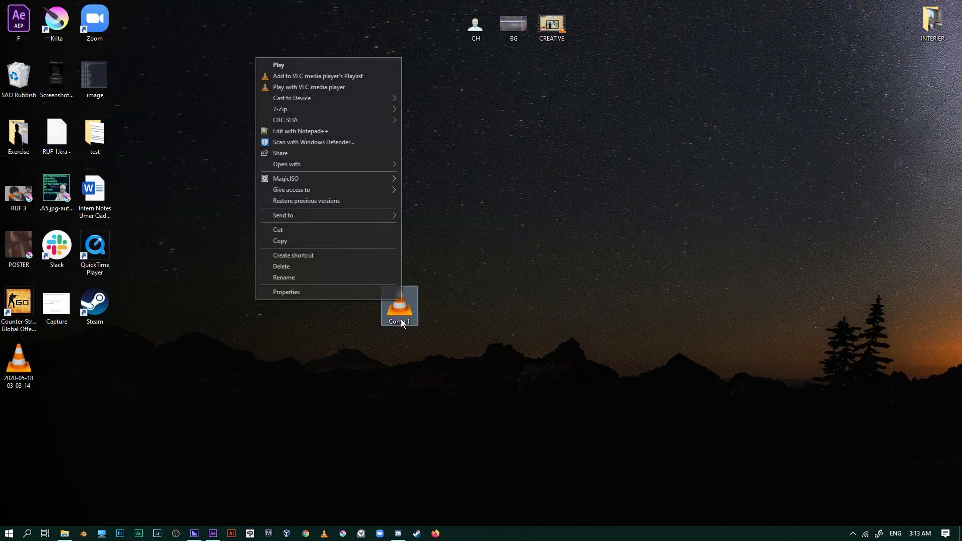
click(336, 294)
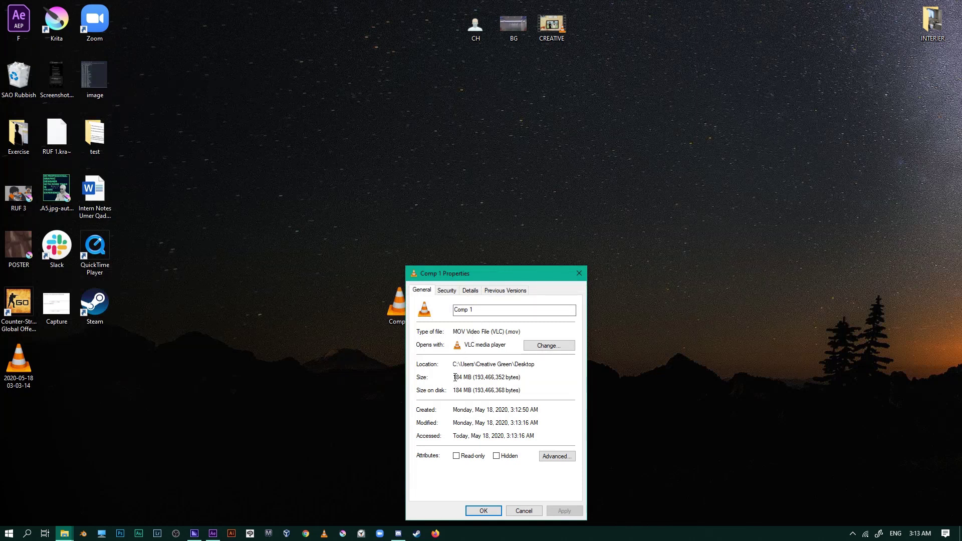
drag(455, 377, 463, 378)
click(523, 510)
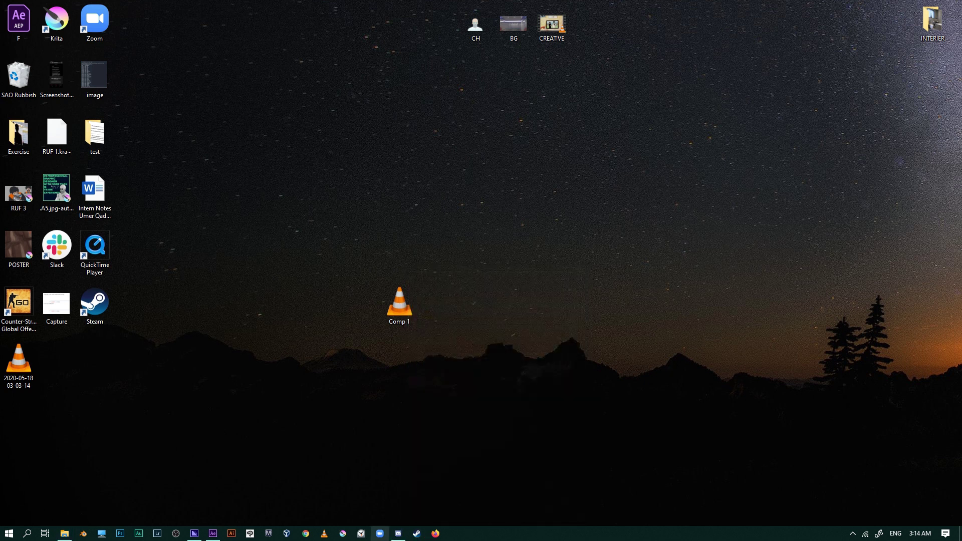
Step: Switch back to After Effects, delete the finished Comp 1 render item, and return to the Comp 1 timeline
click(213, 534)
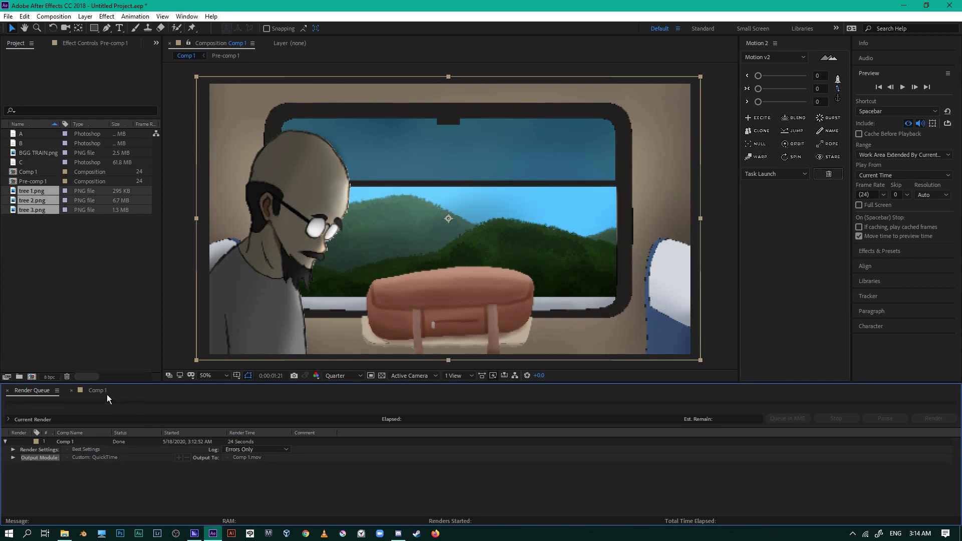
click(82, 441)
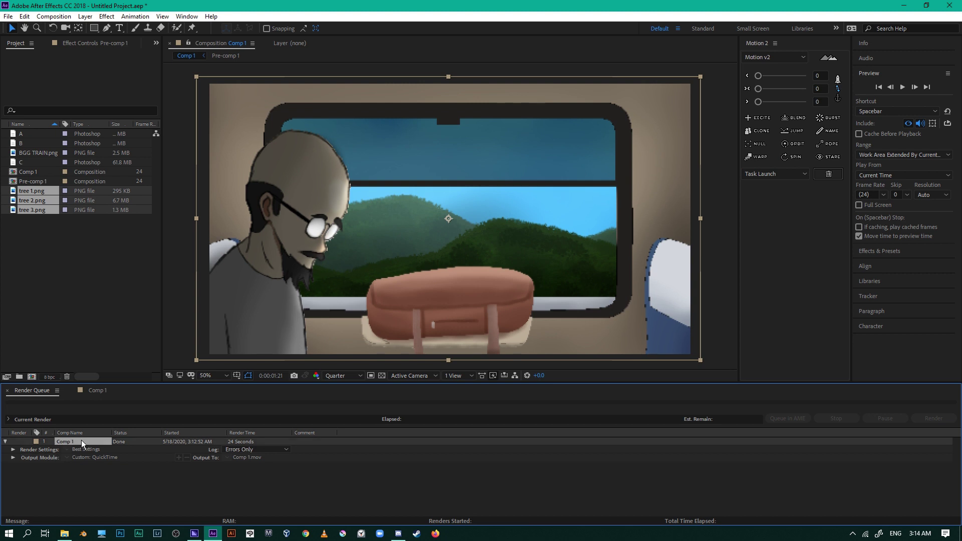
key(Delete)
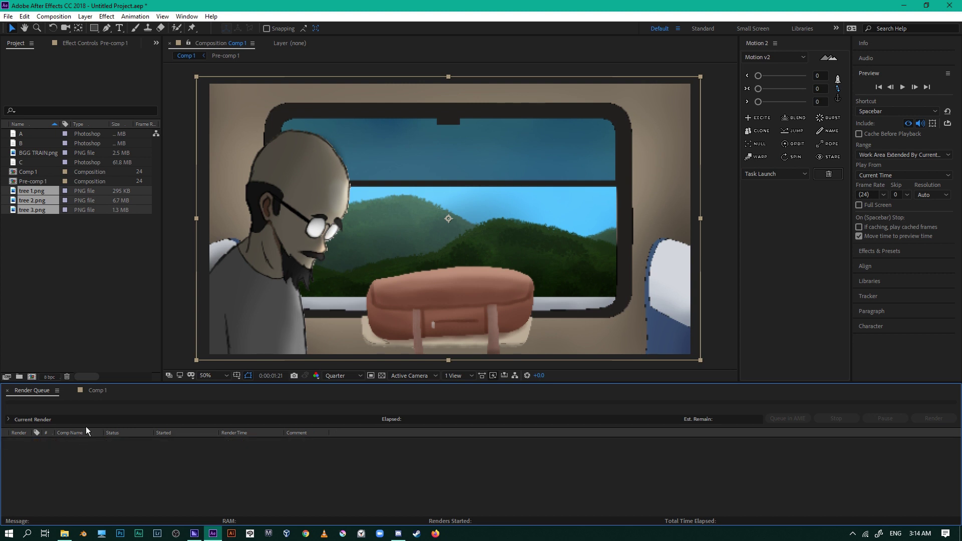
click(96, 390)
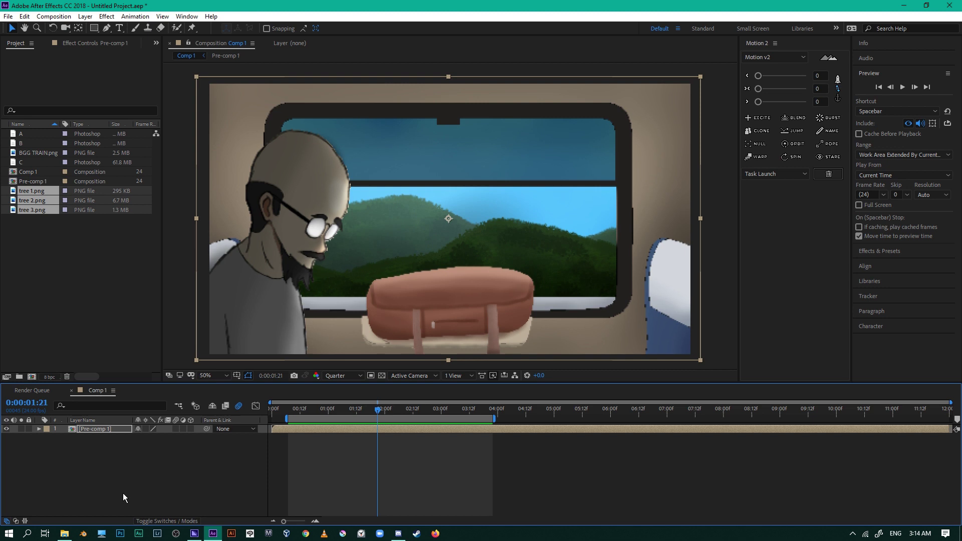
Step: Look at the Adobe Media Encoder queue window and return to After Effects
click(193, 534)
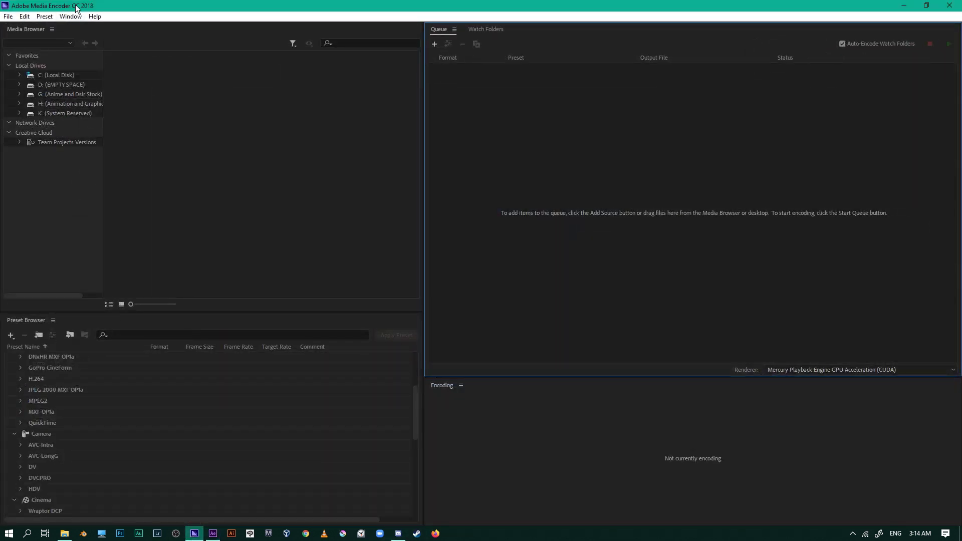
click(904, 5)
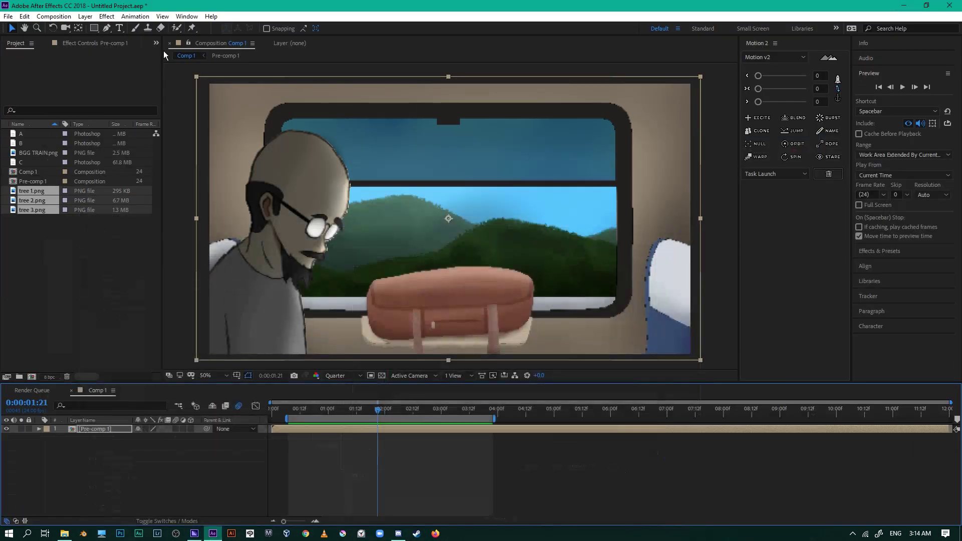
click(195, 533)
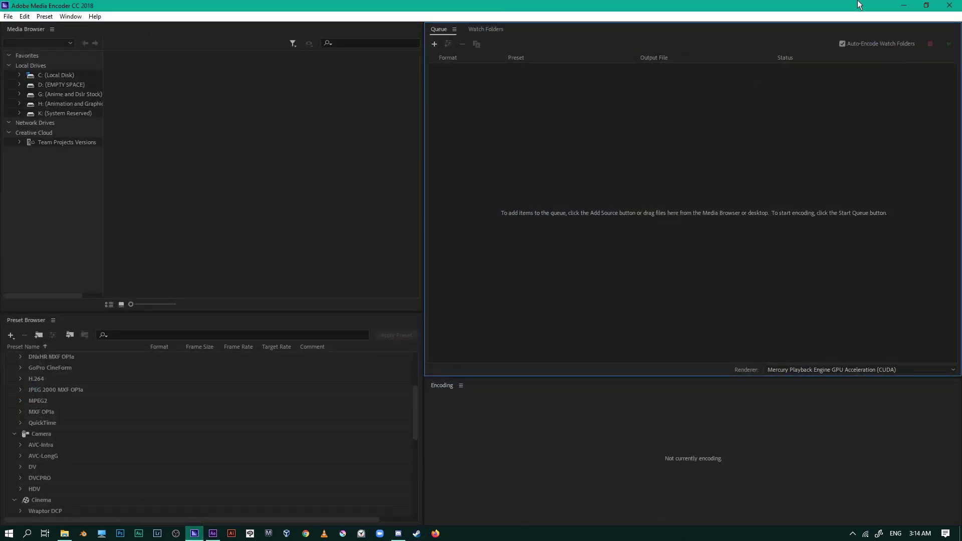
click(904, 5)
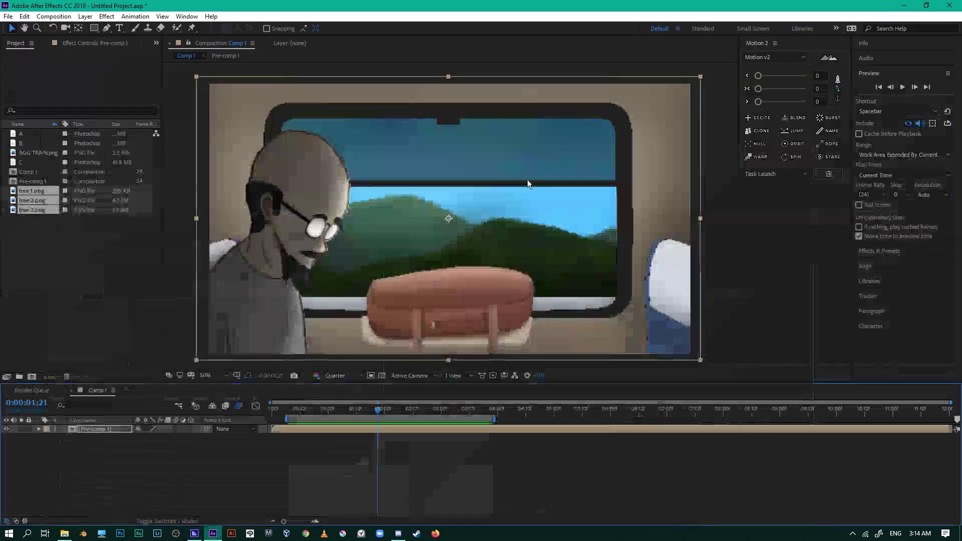
Step: Set the current time to 0:00:01:12 and add Comp 1 to the Adobe Media Encoder queue
click(357, 411)
click(53, 16)
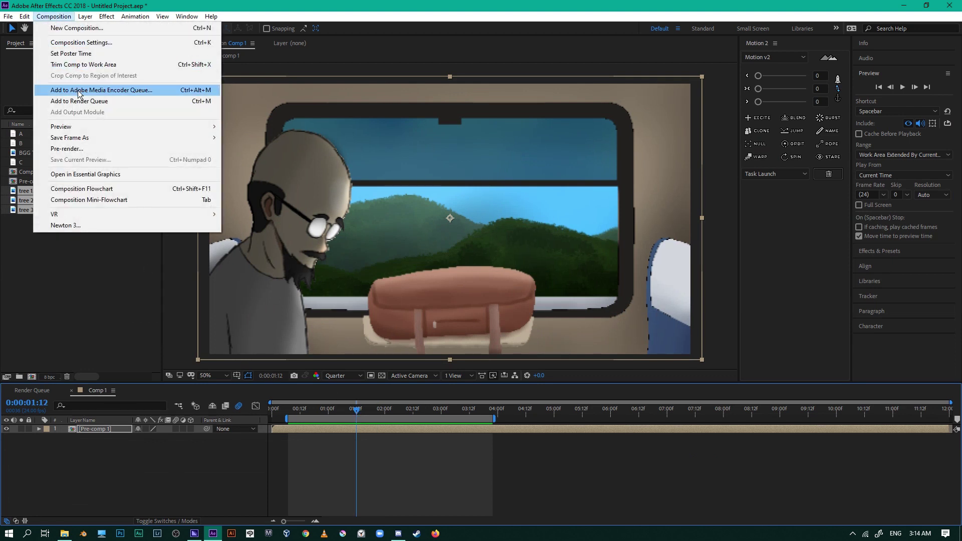
click(115, 93)
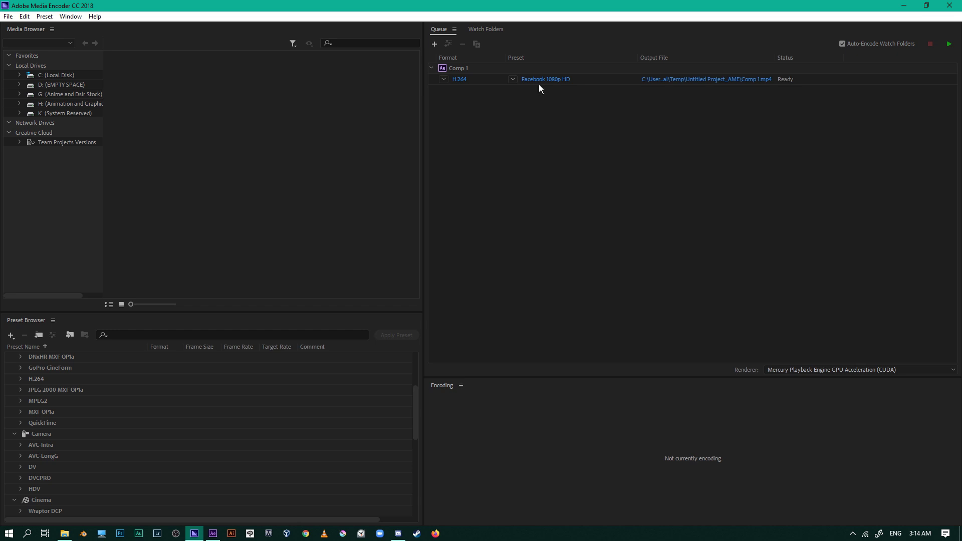
Step: Change the Comp 1 encoding preset in the Media Encoder queue to YouTube 1080p HD
scroll(246, 491, up, 3)
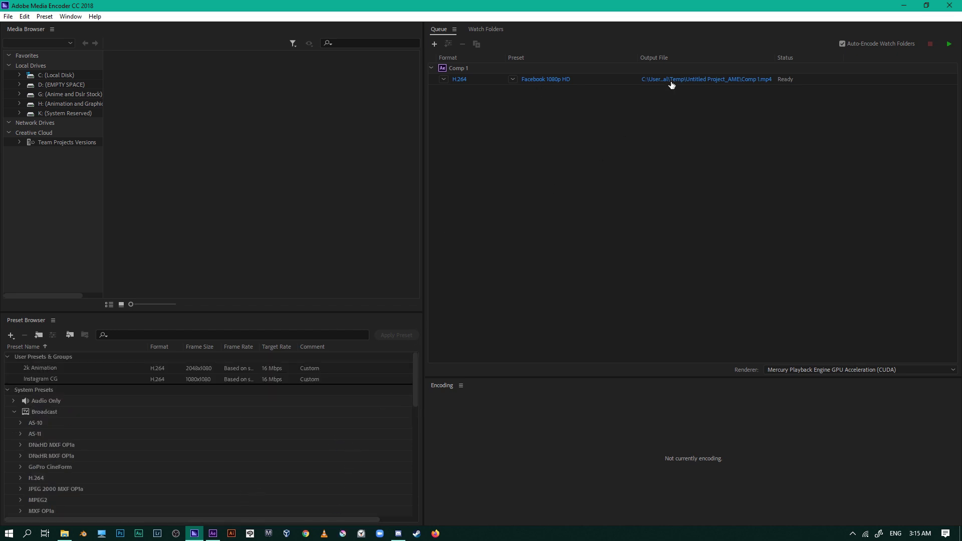
click(513, 80)
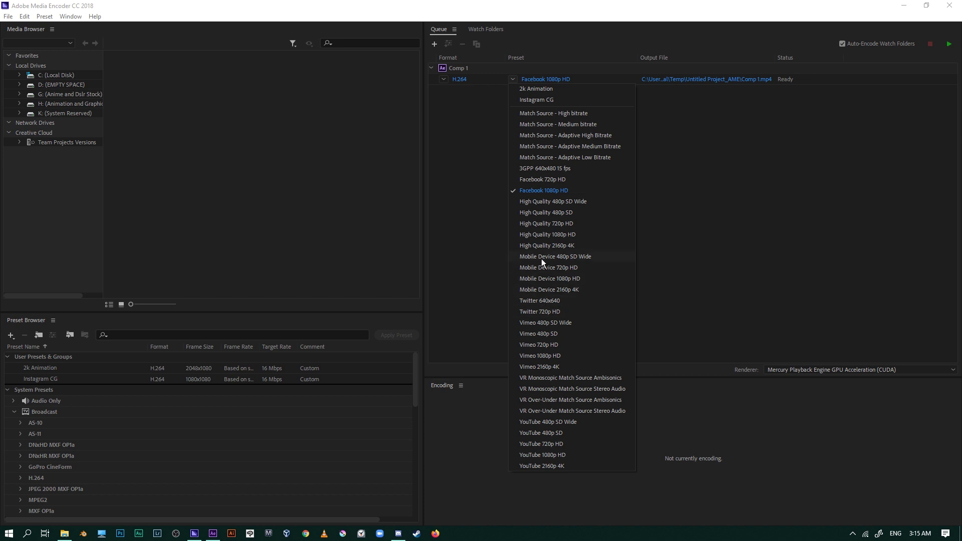
click(554, 454)
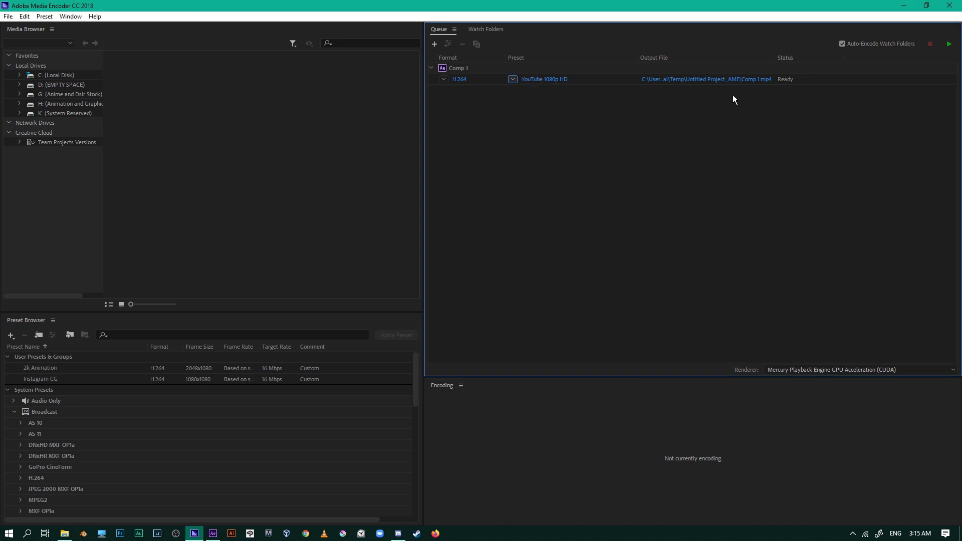
Step: Set the Comp 1 output file to AB on the Desktop and start encoding the queue
click(715, 81)
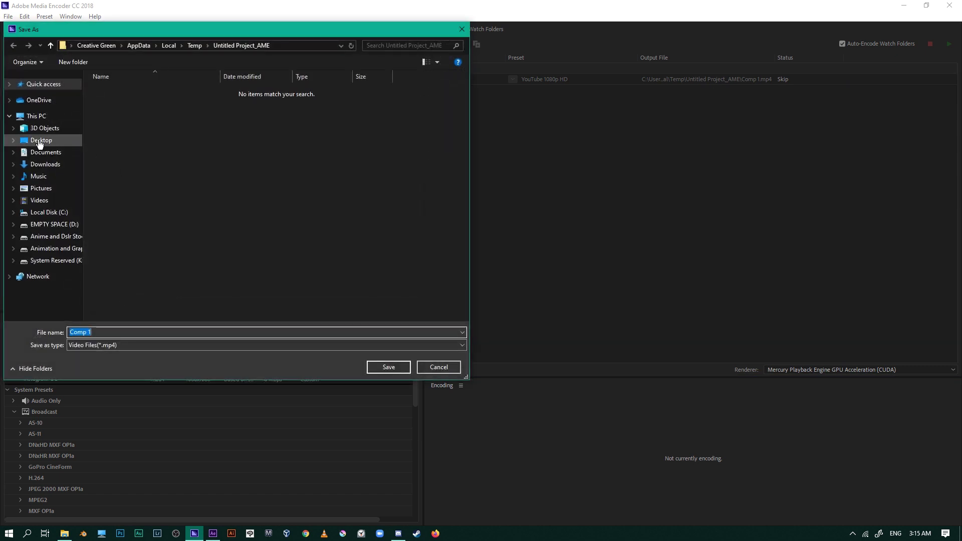
click(41, 139)
click(138, 331)
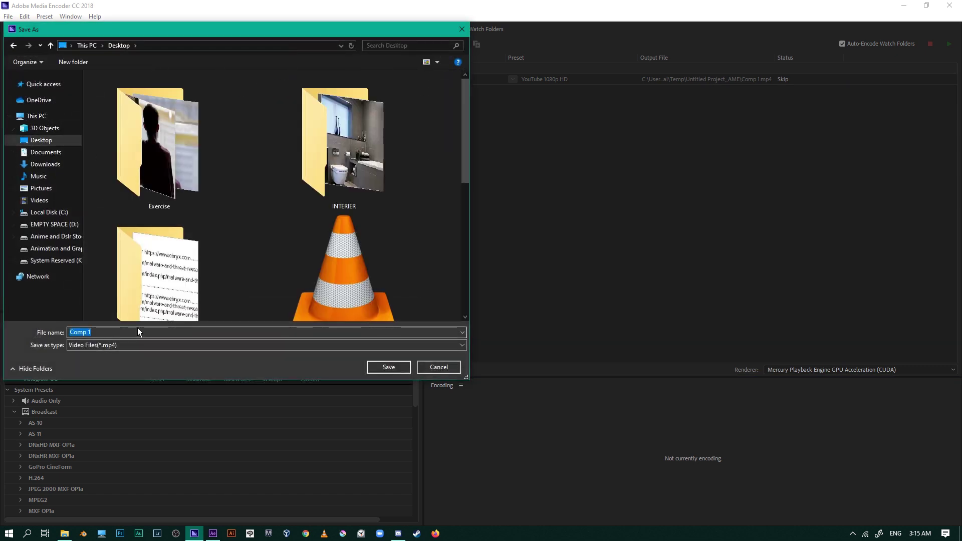
text(AB)
click(387, 367)
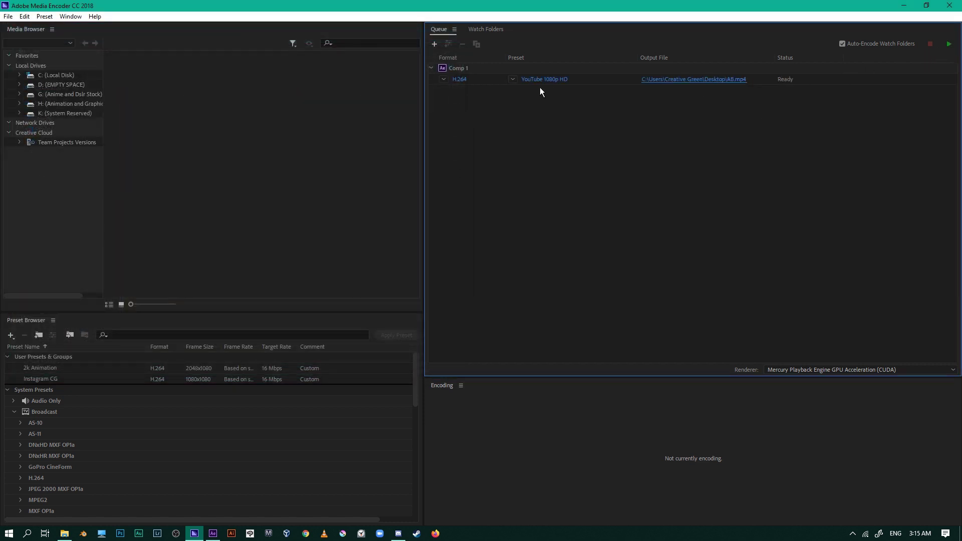
click(950, 44)
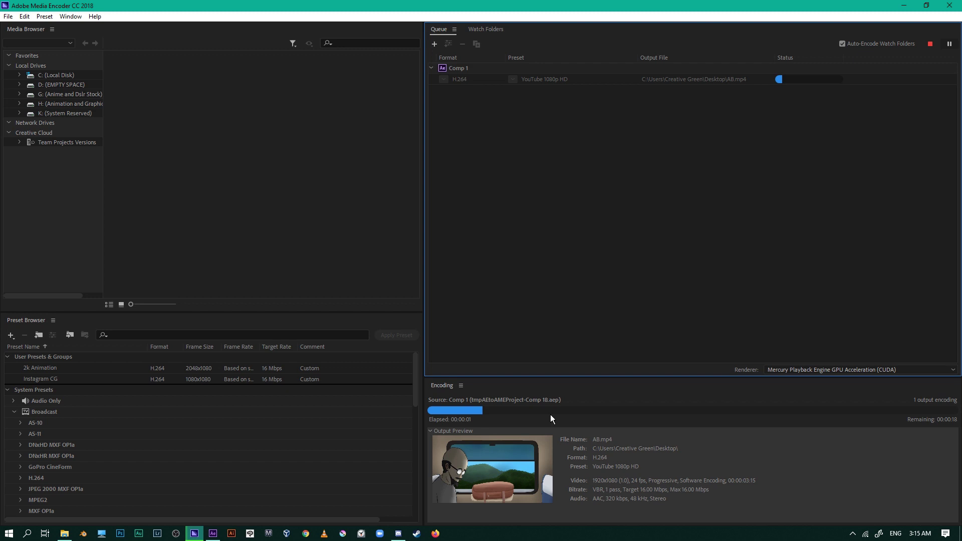
Step: Switch to After Effects, move the current time to 0:00:00:20, and return to Adobe Media Encoder
click(219, 535)
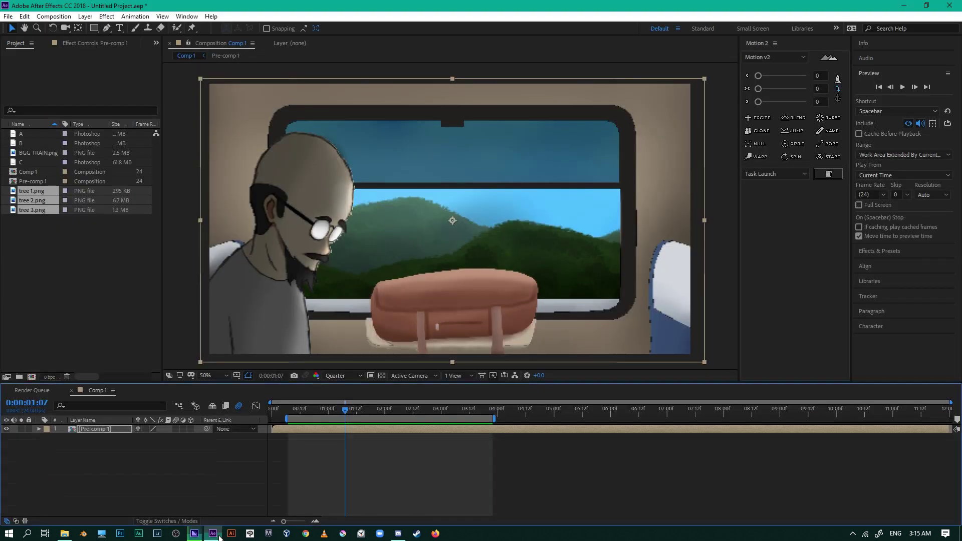
click(320, 410)
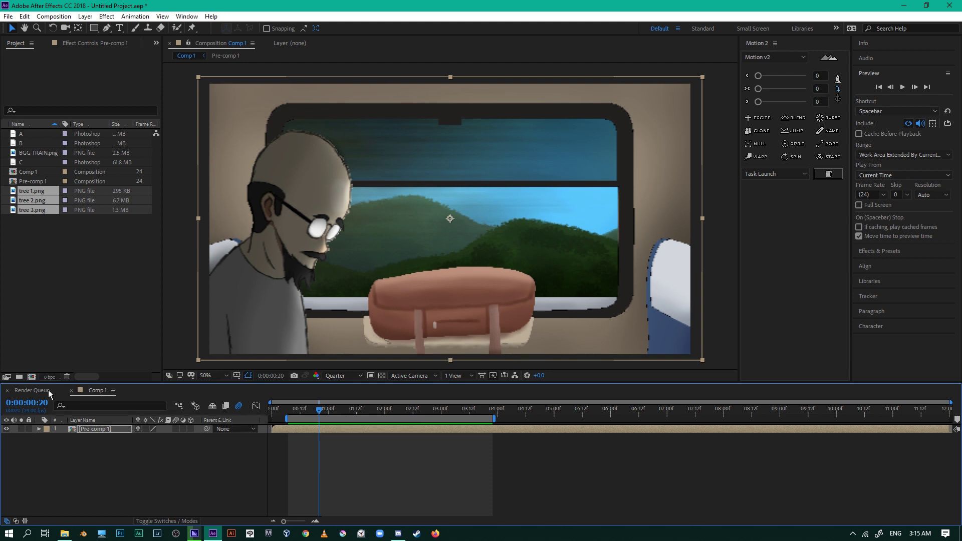
click(200, 534)
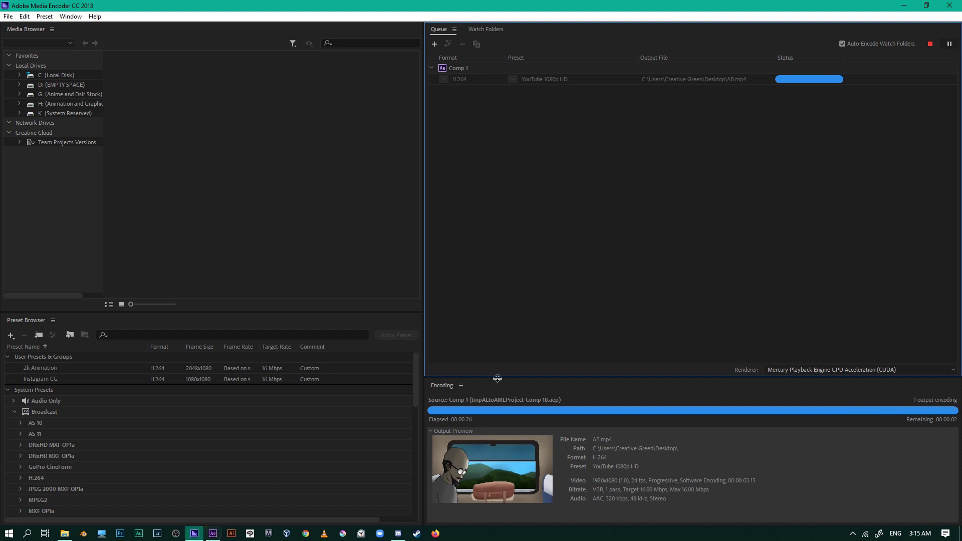
Step: Minimize the open windows, move the AB video to the middle of the desktop above Comp 1, and play it
click(904, 5)
click(904, 5)
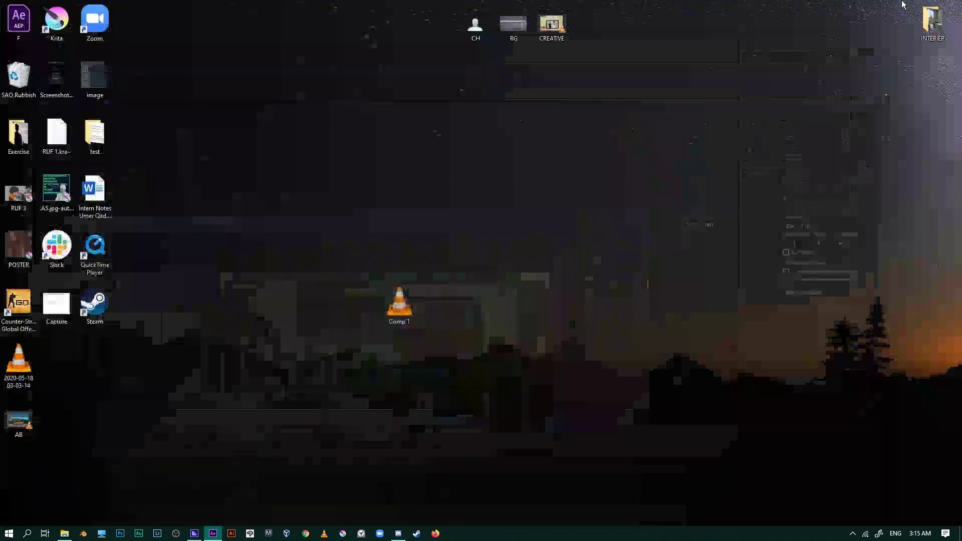
drag(20, 421, 403, 249)
double_click(403, 249)
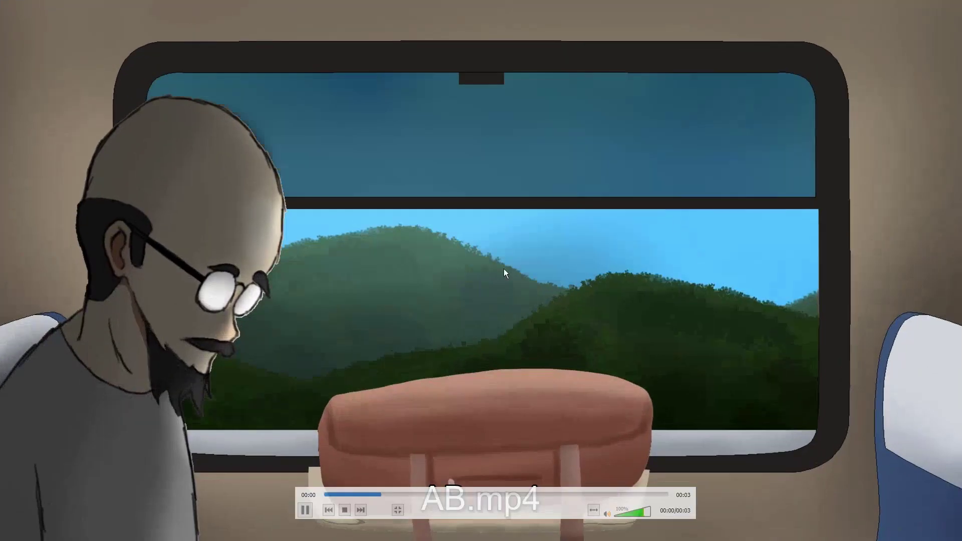